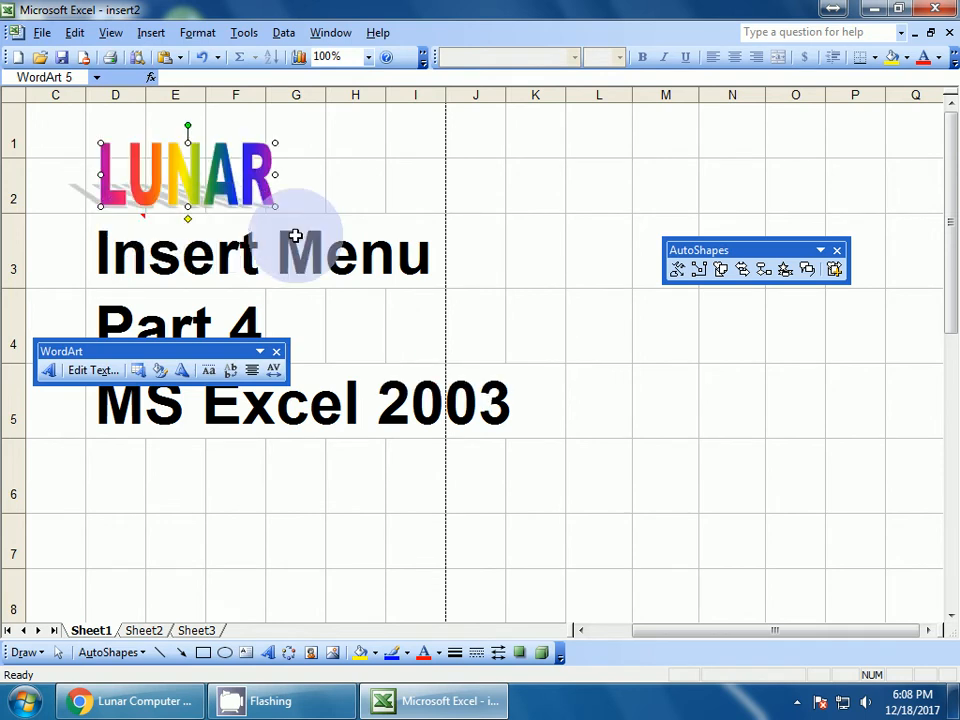
- Insert a Radial Diagram on Sheet1 from the Diagram Gallery
click(515, 355)
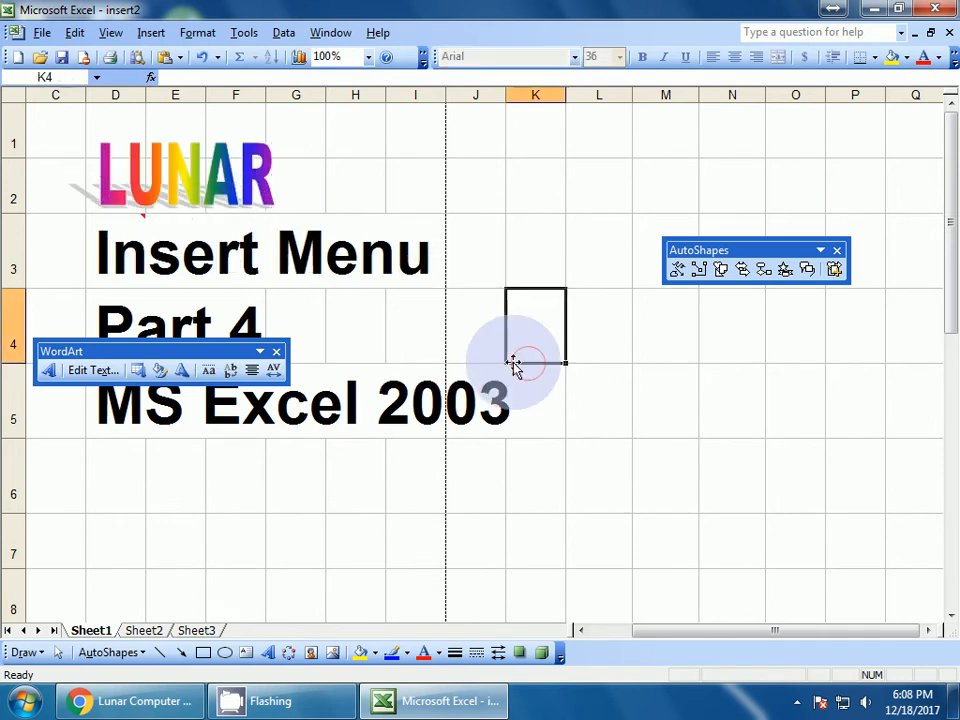
click(149, 35)
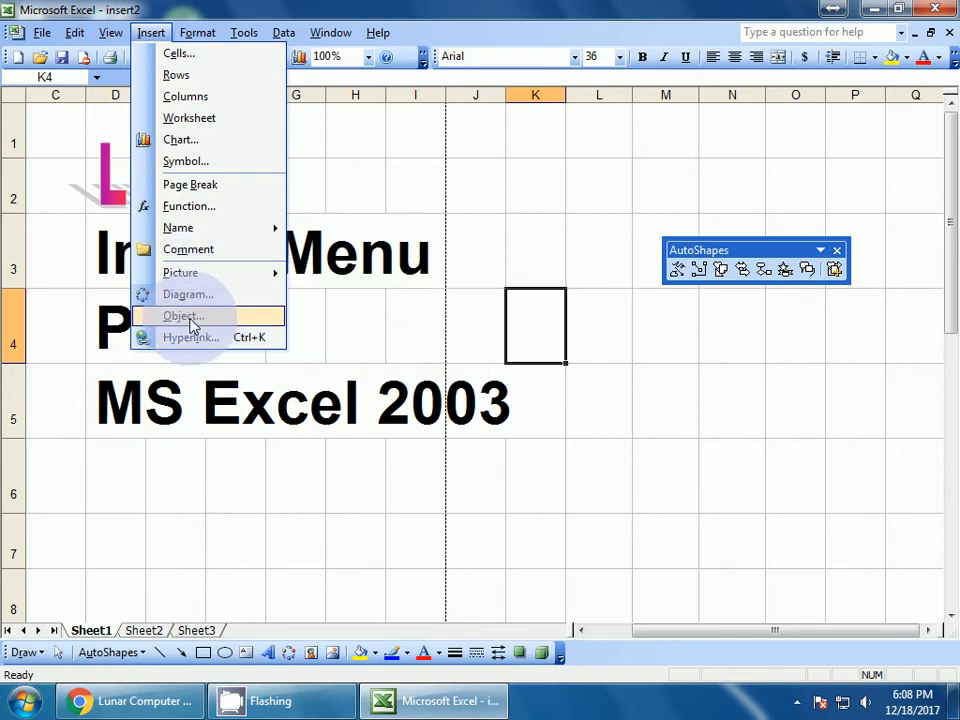
click(185, 296)
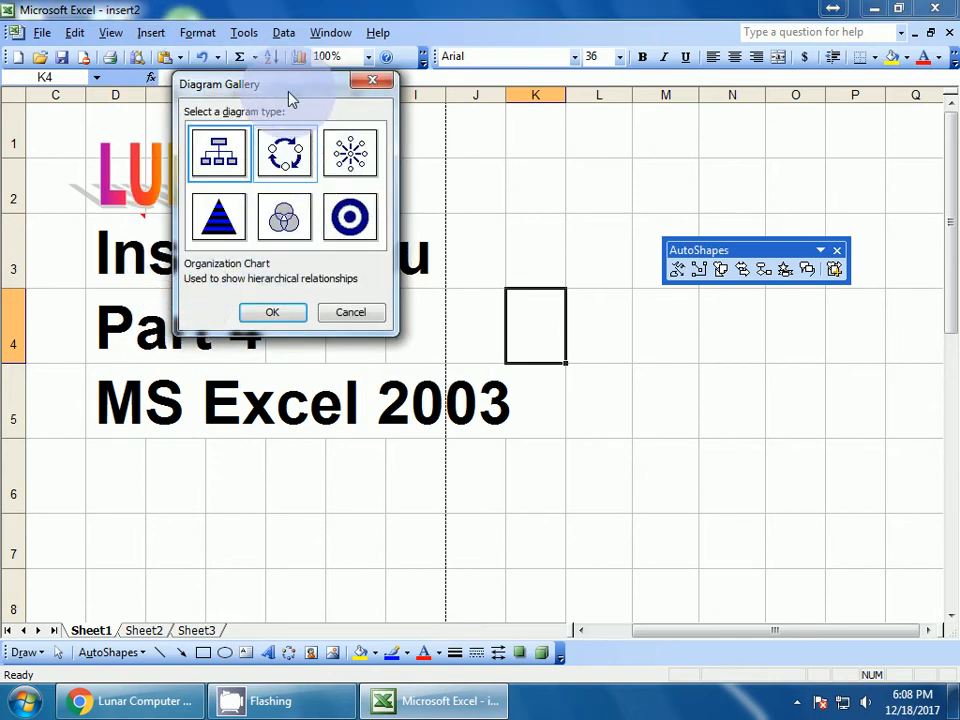
drag(288, 88, 390, 172)
click(453, 234)
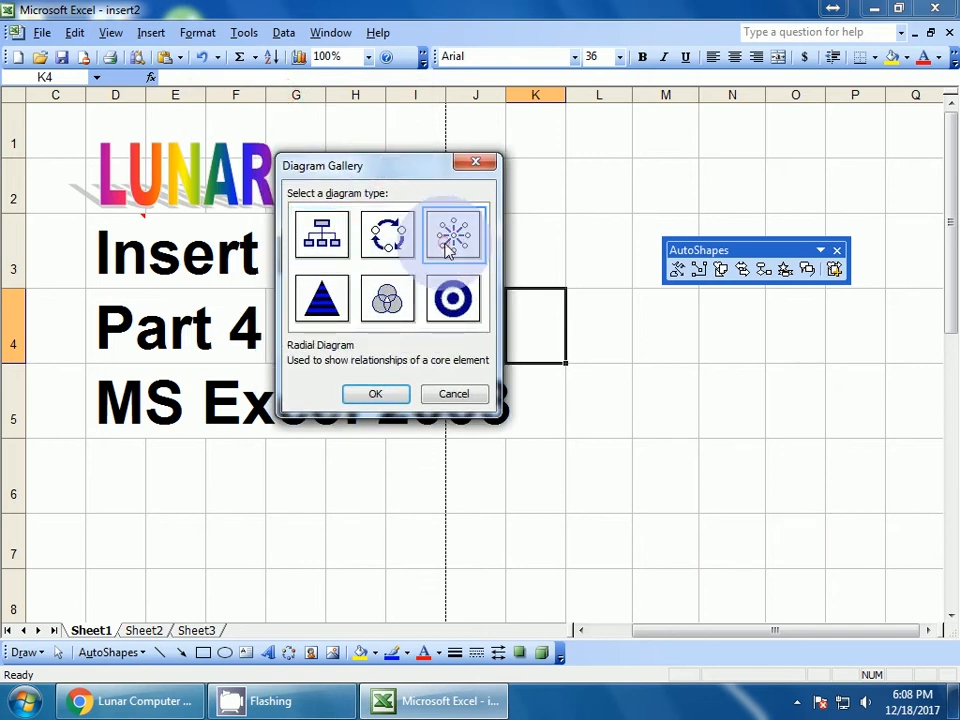
click(375, 394)
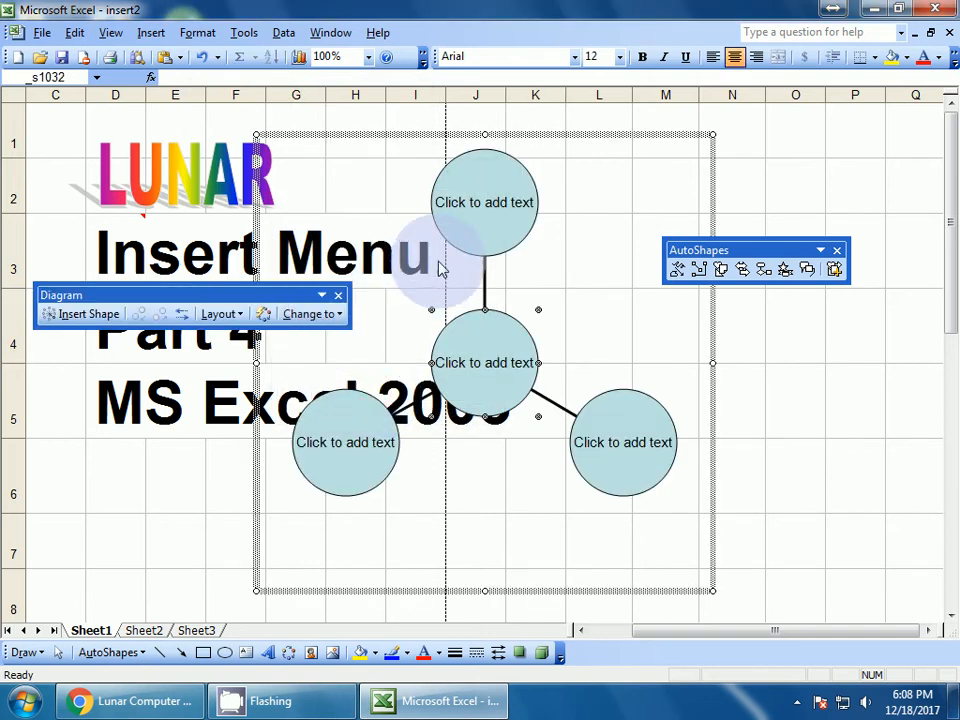
- Try selecting the individual circles of the radial diagram and expand the diagram's frame once
click(484, 197)
click(470, 313)
click(390, 405)
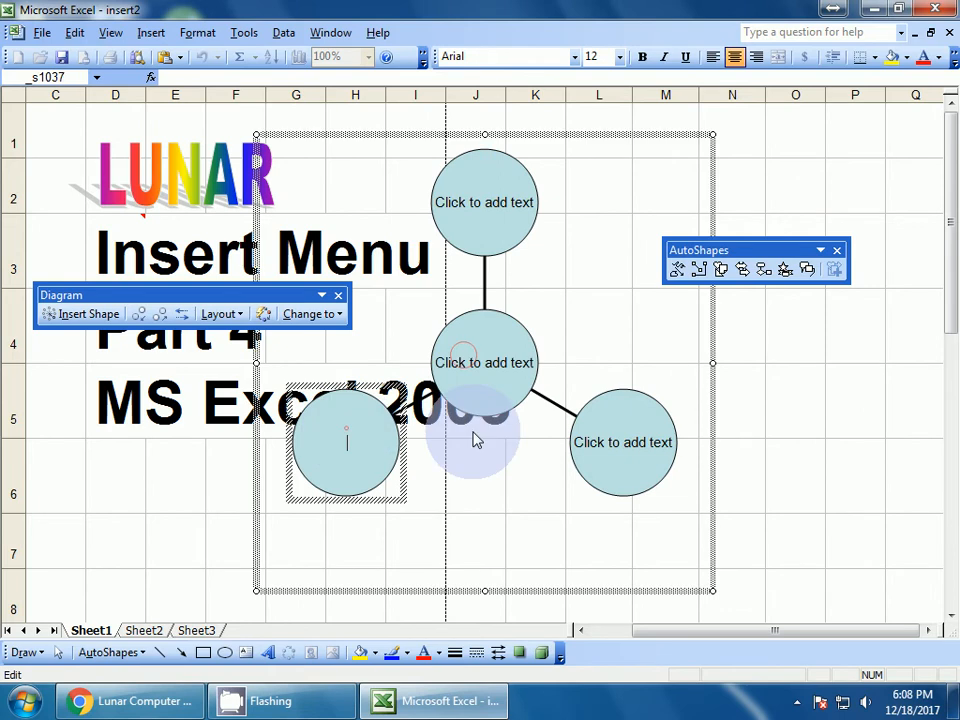
click(575, 443)
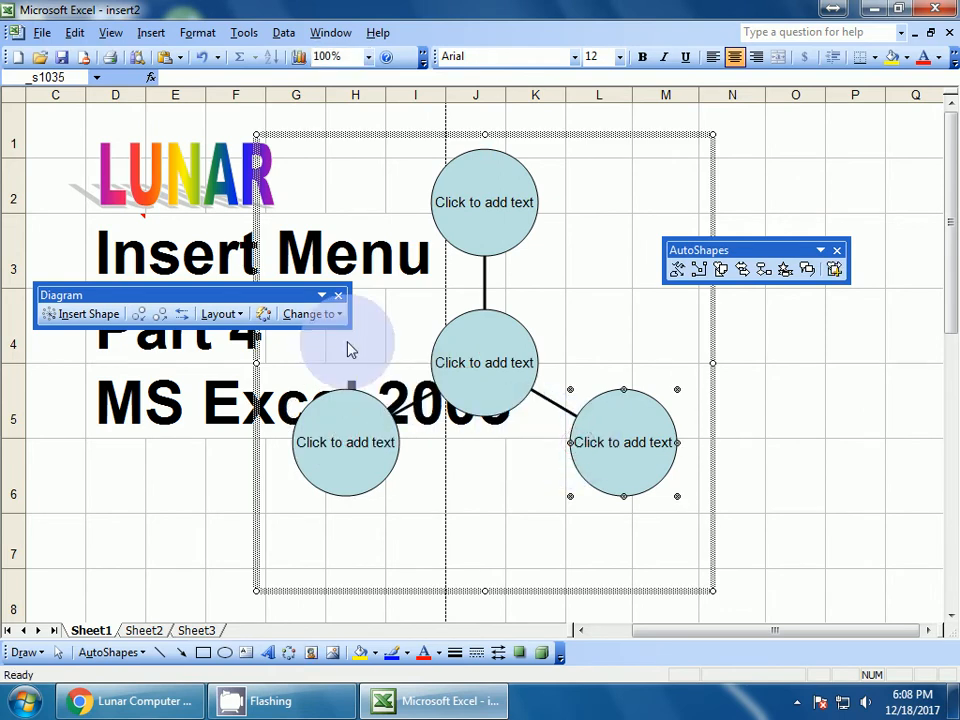
click(222, 314)
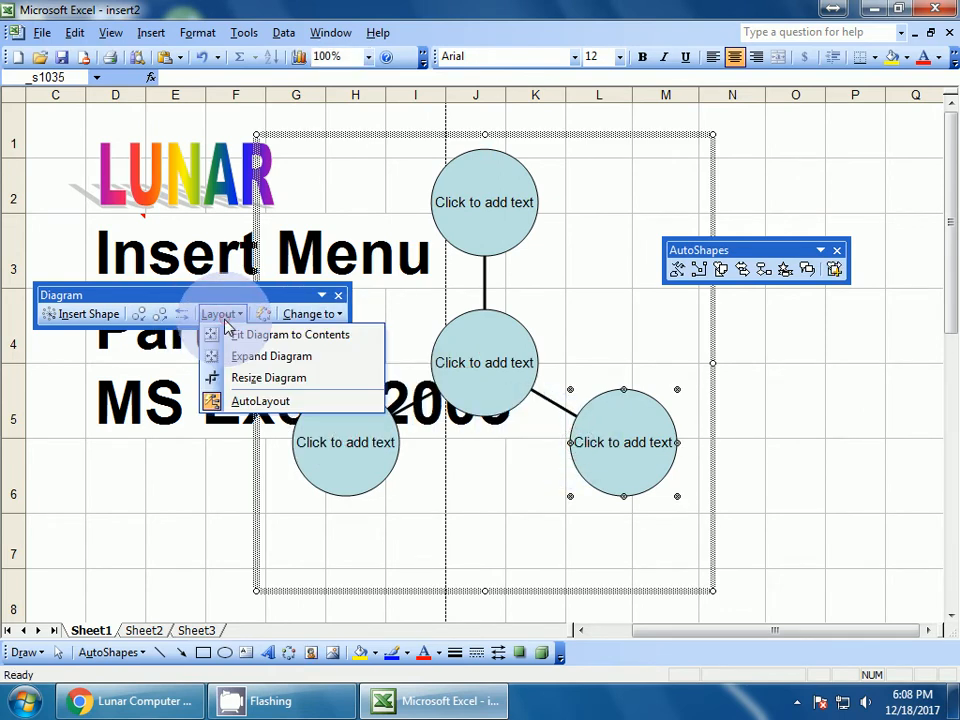
click(246, 356)
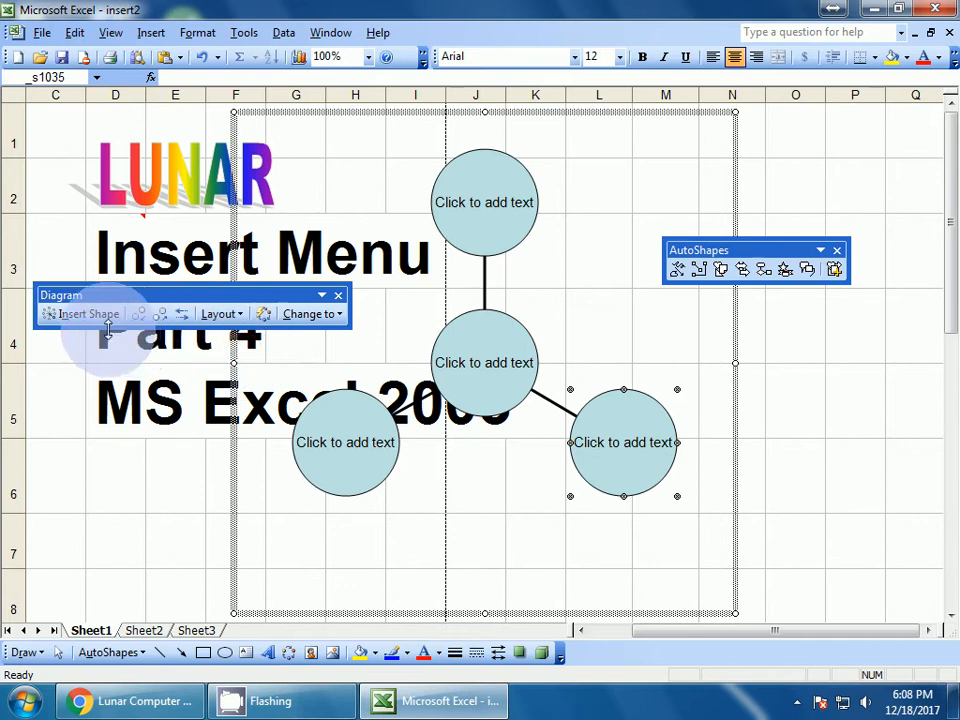
- Add three more shapes to the radial diagram
click(75, 316)
click(75, 316)
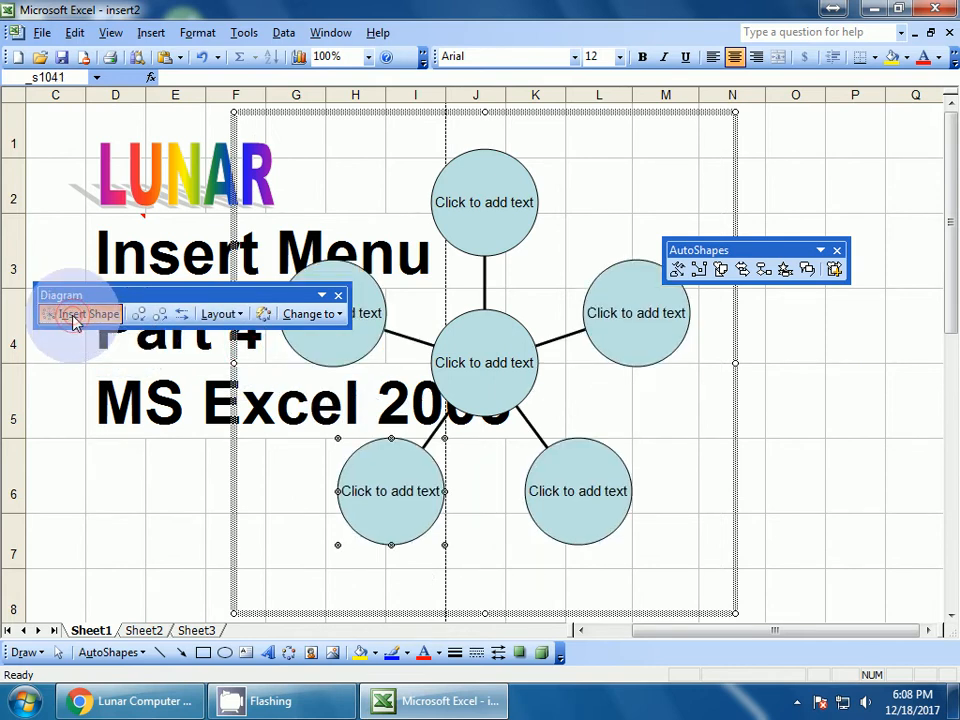
click(75, 316)
- Convert the radial diagram to the Cycle type, allowing AutoFormat to be turned on
click(305, 314)
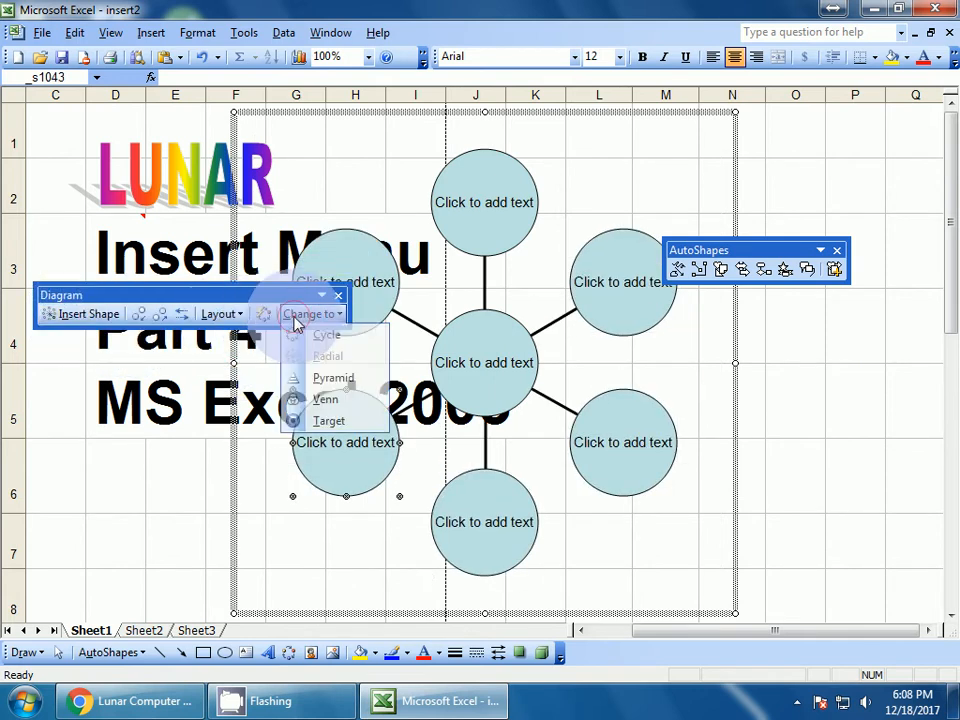
click(332, 336)
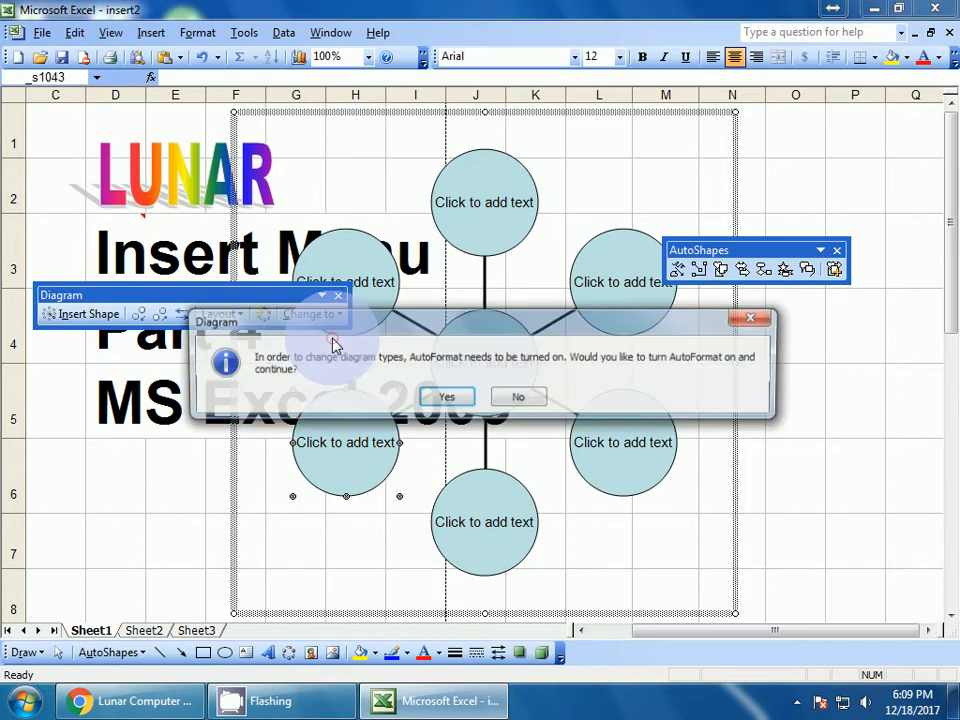
click(445, 398)
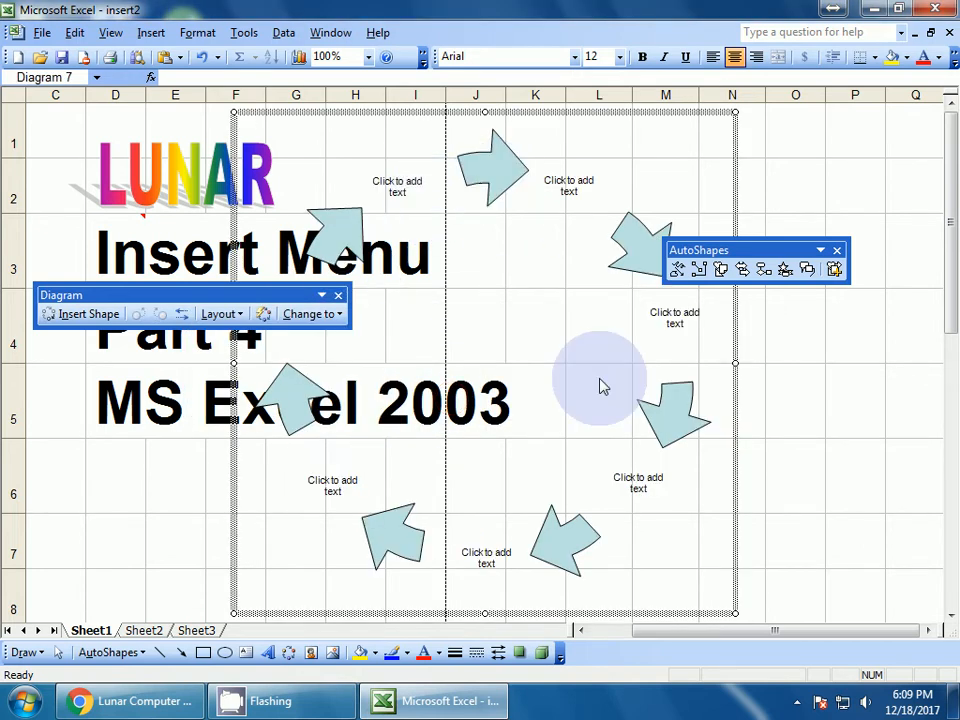
- Convert the cycle diagram to the Venn type and delete the whole diagram from the sheet
click(310, 313)
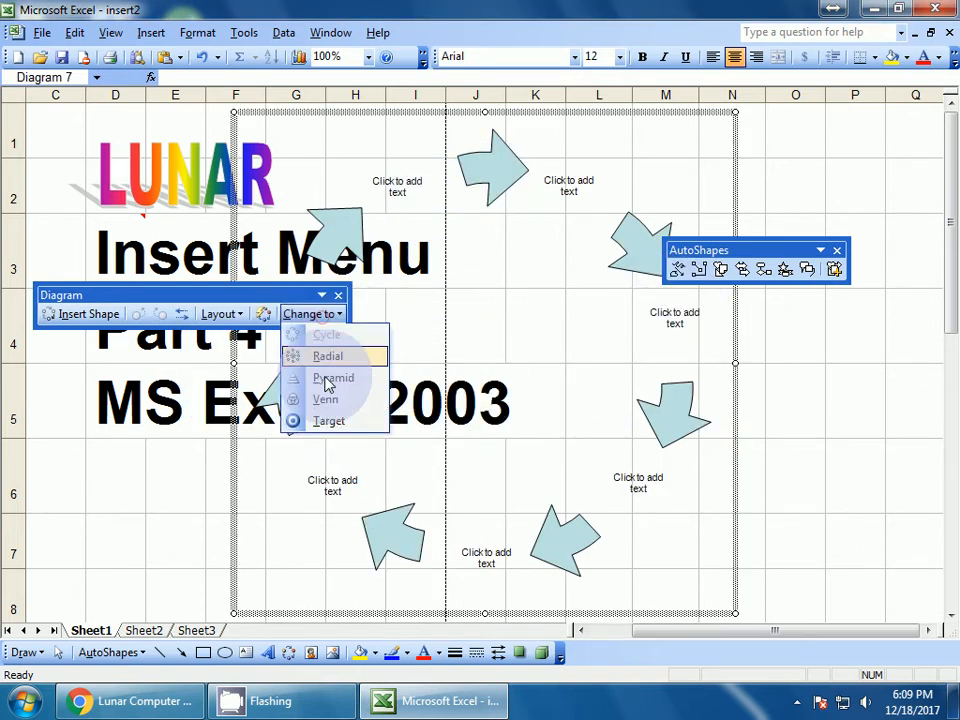
click(326, 399)
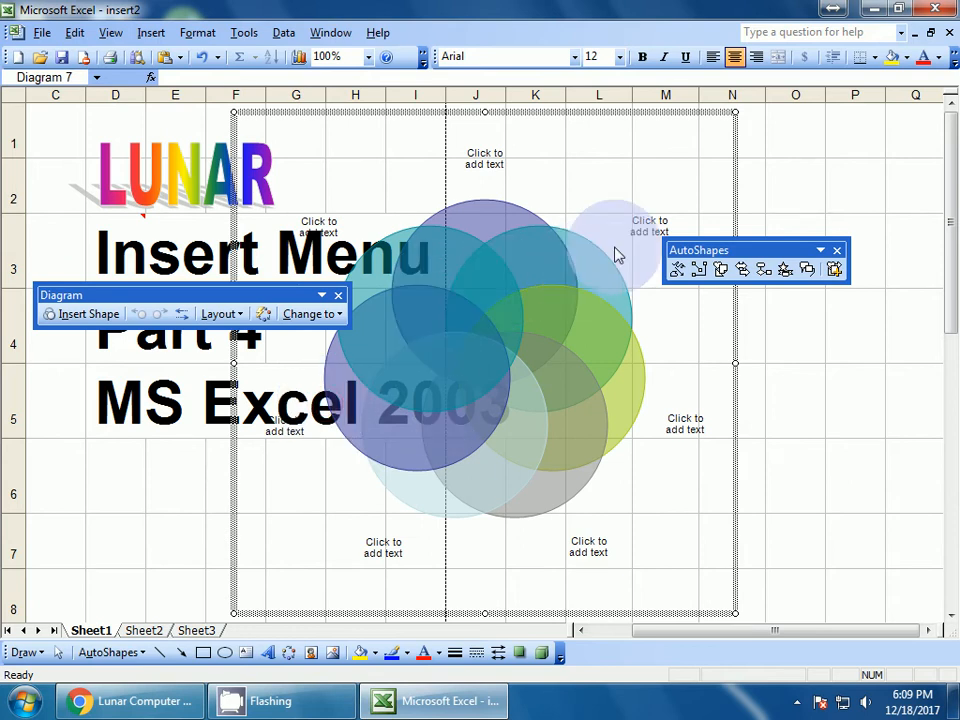
key(Delete)
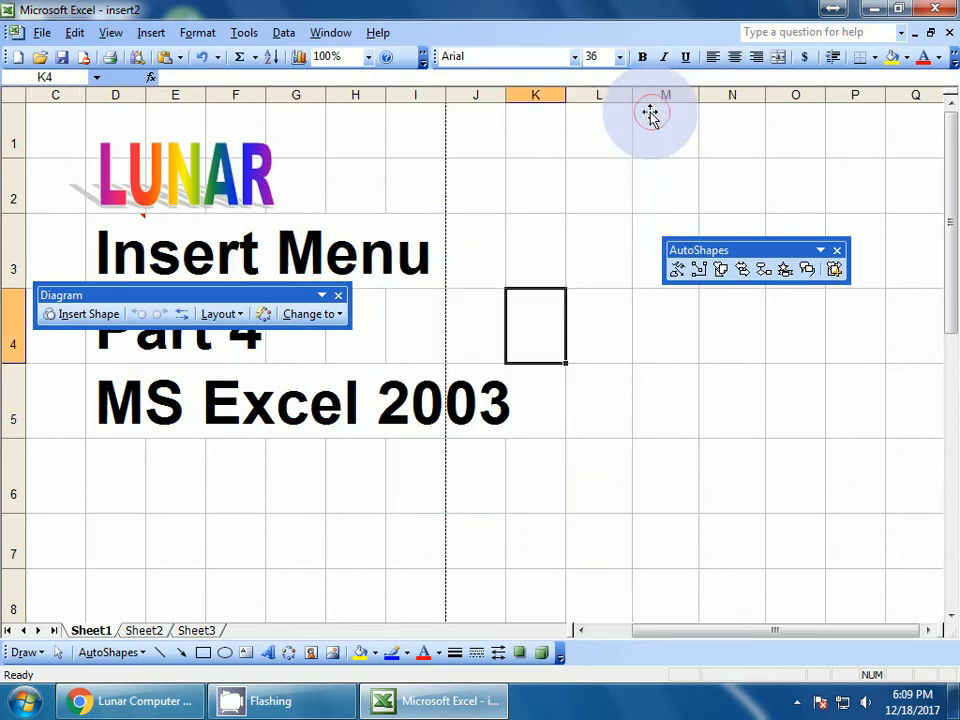
- Insert a new Bitmap Image object into the worksheet at cell K4
click(152, 33)
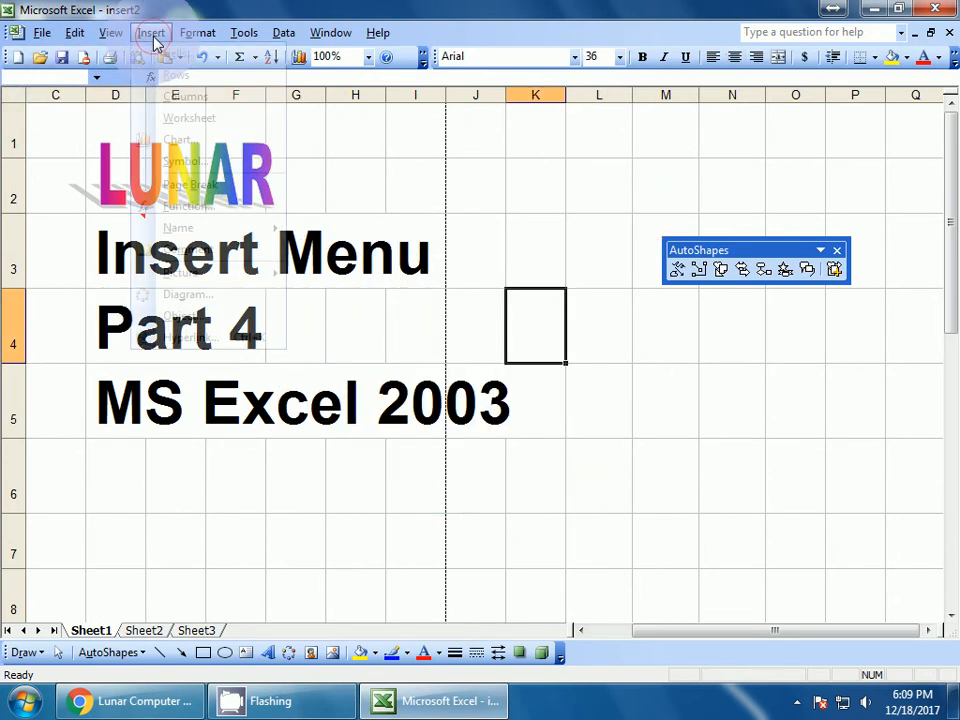
click(168, 315)
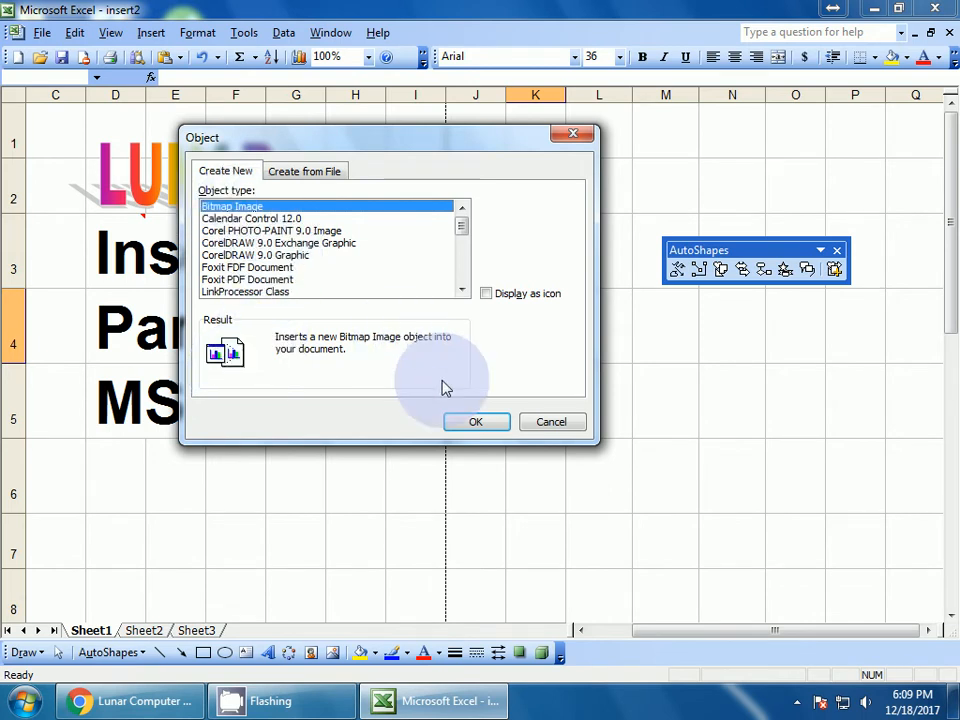
click(474, 421)
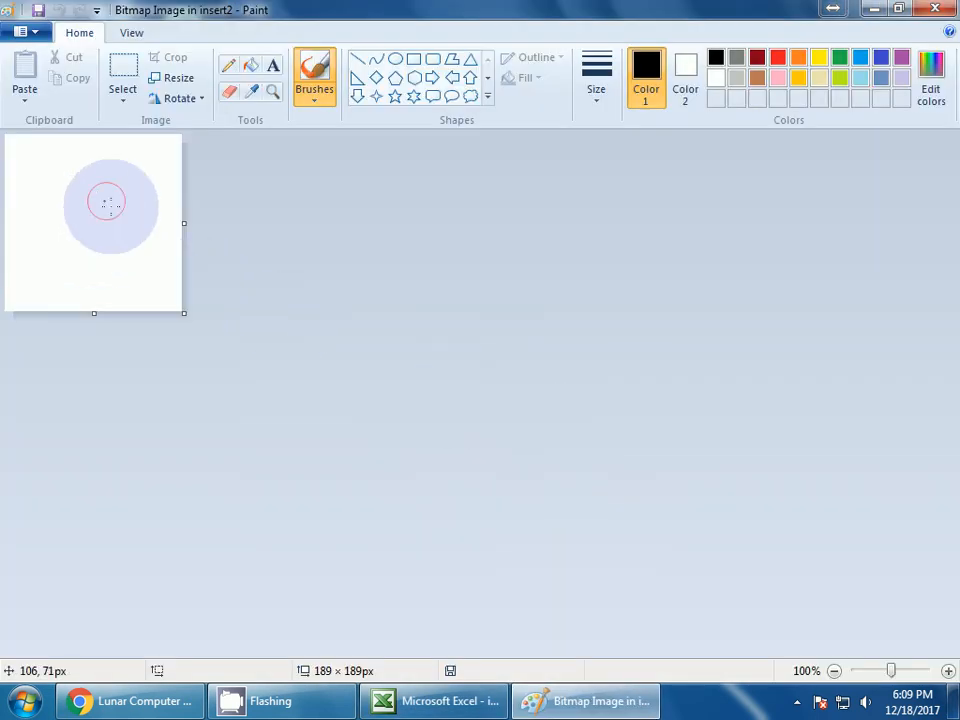
- Draw a black freehand brush scribble on the bitmap canvas in Paint and return to the Excel worksheet
drag(103, 199, 80, 238)
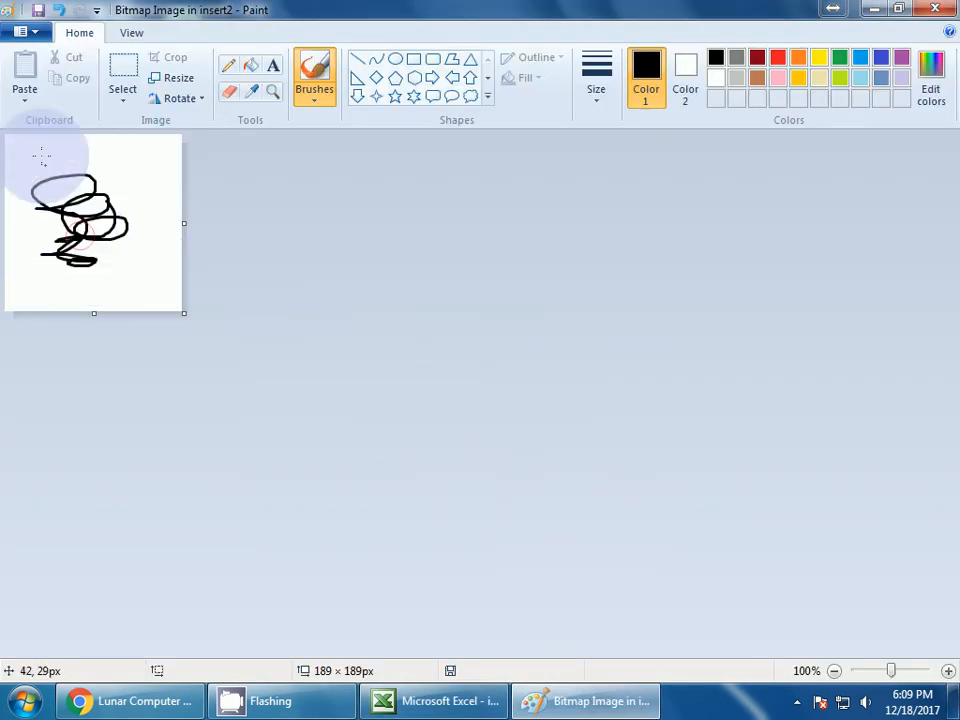
click(24, 104)
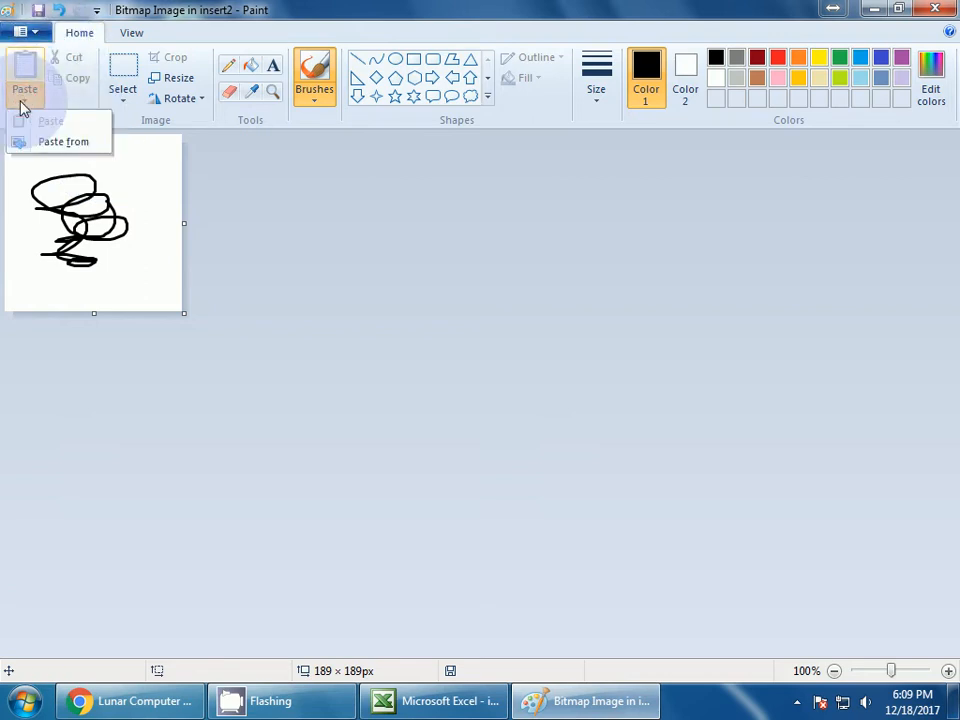
click(35, 36)
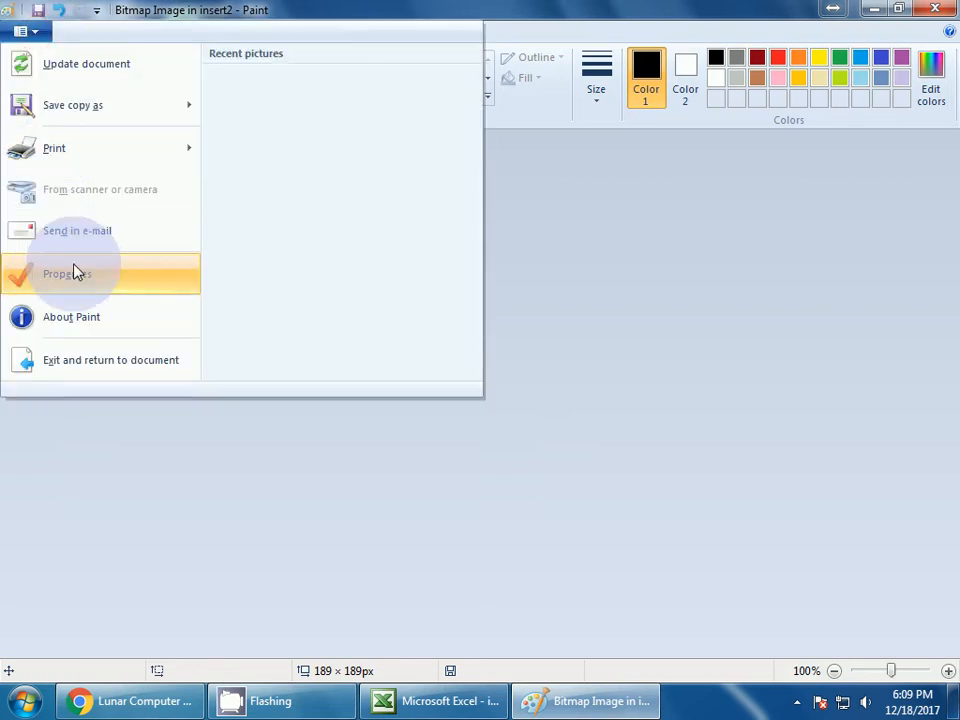
click(80, 363)
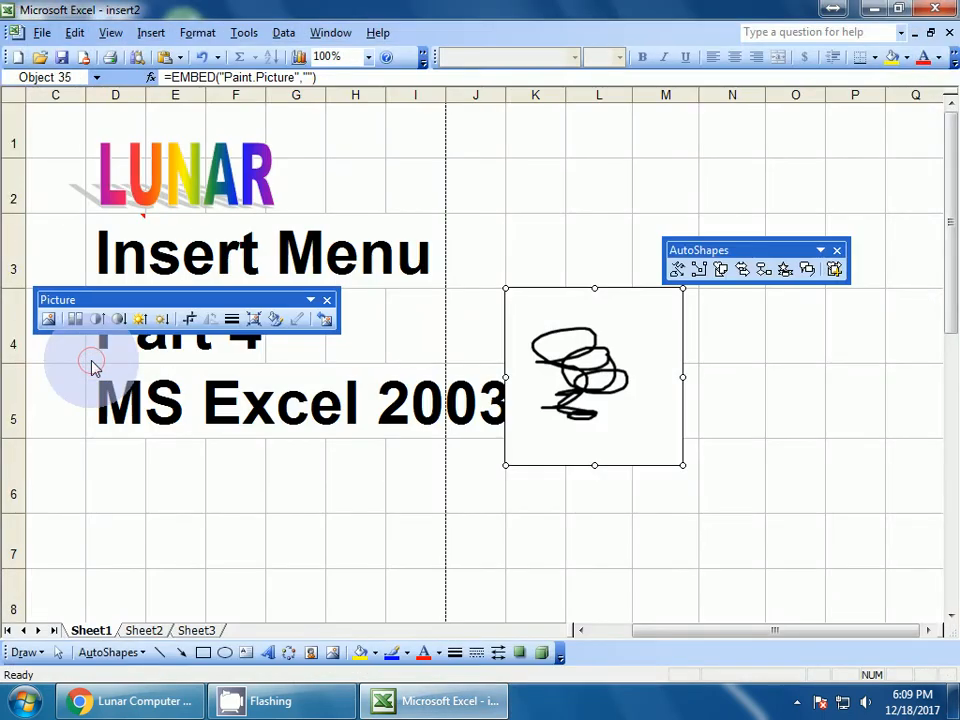
- Move the embedded bitmap clear of the "MS Excel 2003" text and add a second brush scribble to its lower-right area in Paint
mouse_move(598, 392)
mouse_down()
mouse_move(677, 424)
mouse_move(629, 430)
mouse_up()
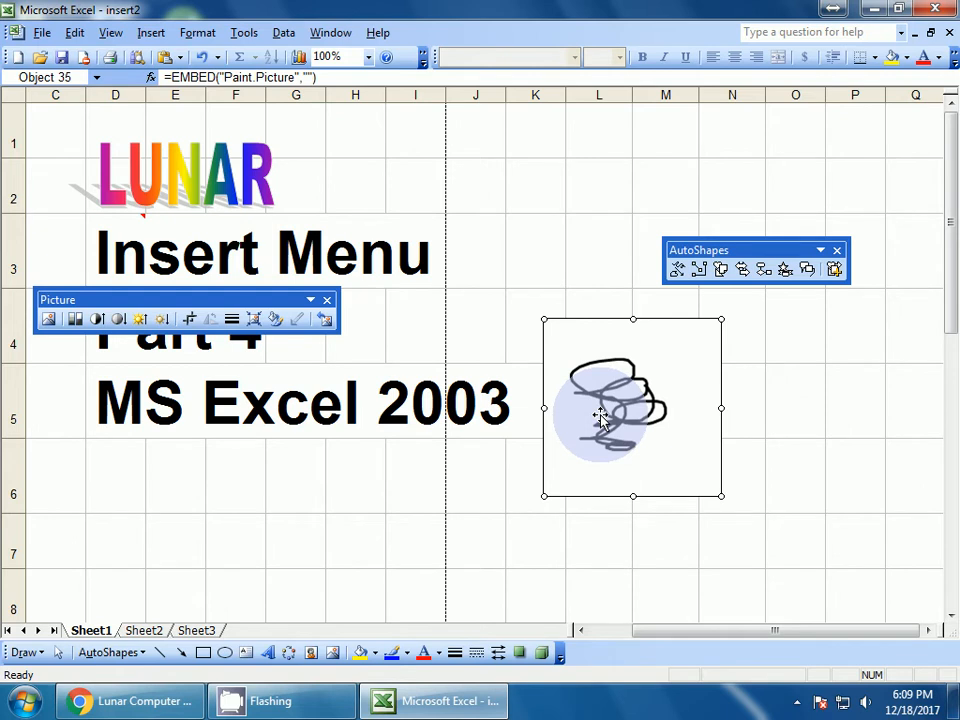
click(629, 402)
double_click(629, 402)
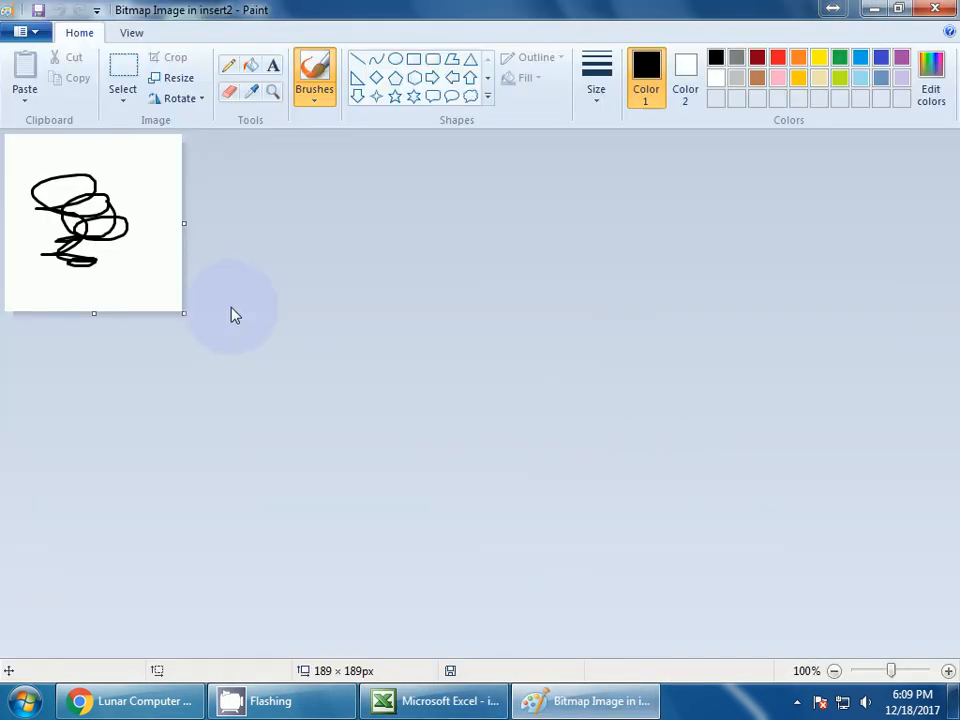
mouse_move(165, 225)
mouse_down()
mouse_move(137, 279)
mouse_move(166, 222)
mouse_up()
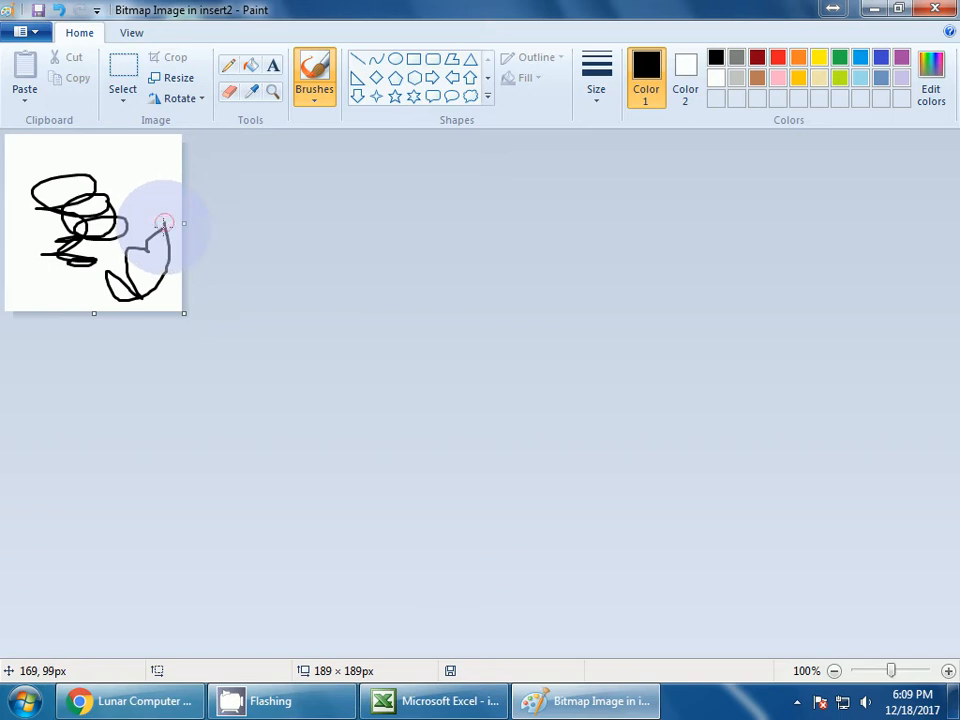
click(35, 35)
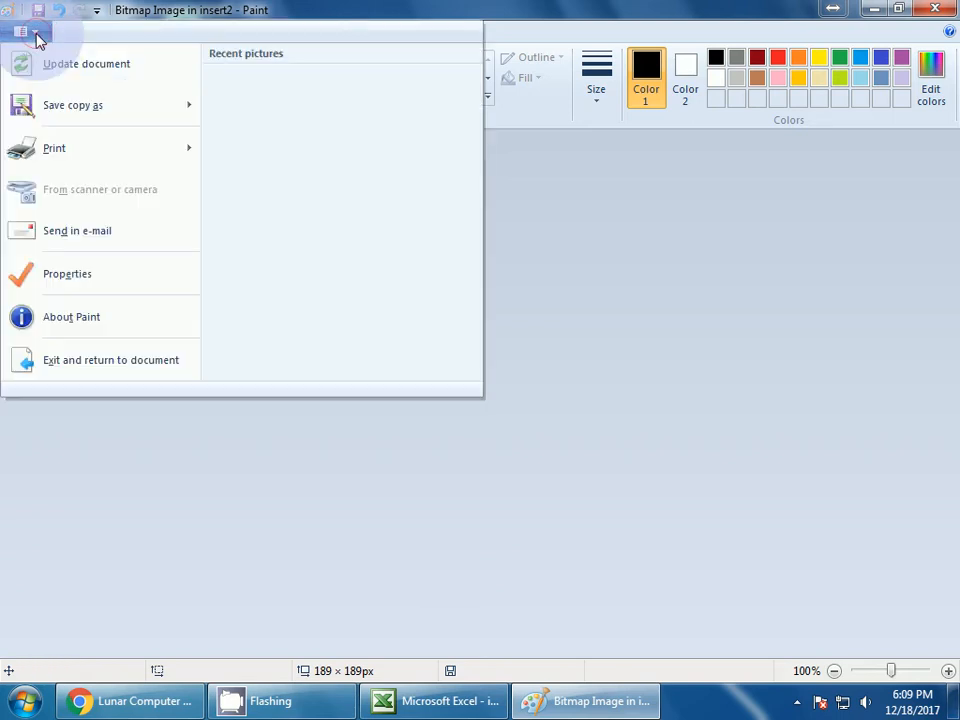
click(75, 362)
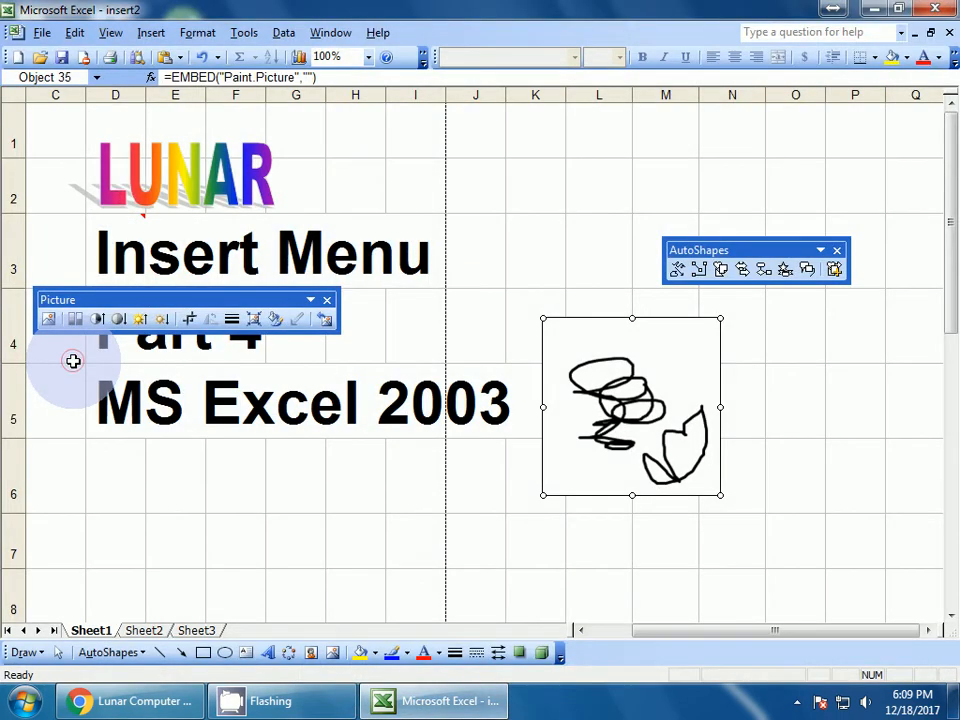
click(576, 258)
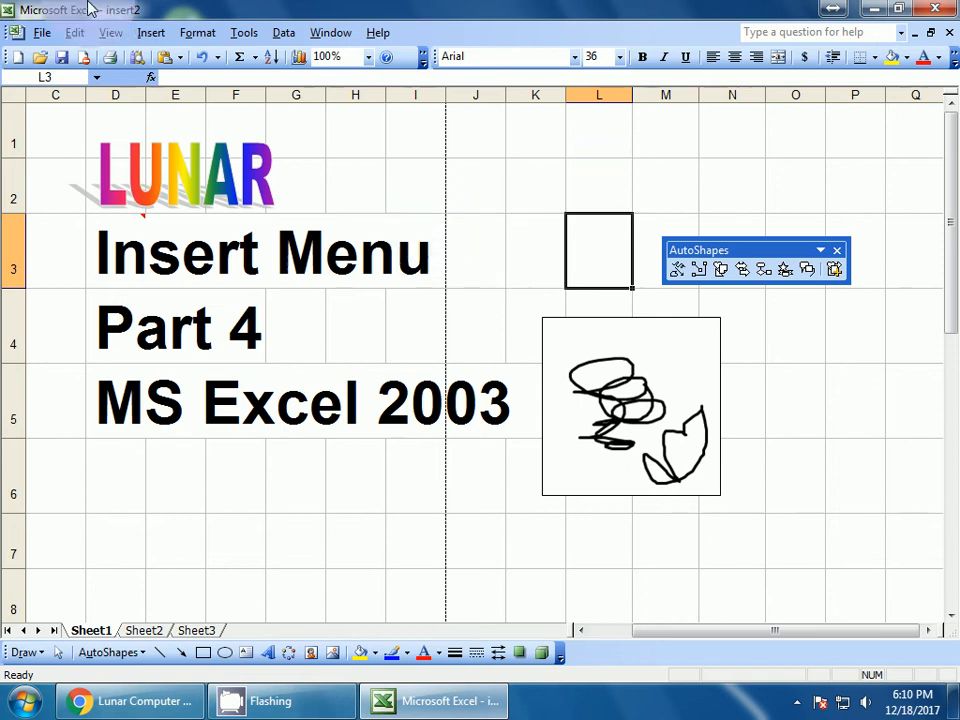
click(150, 32)
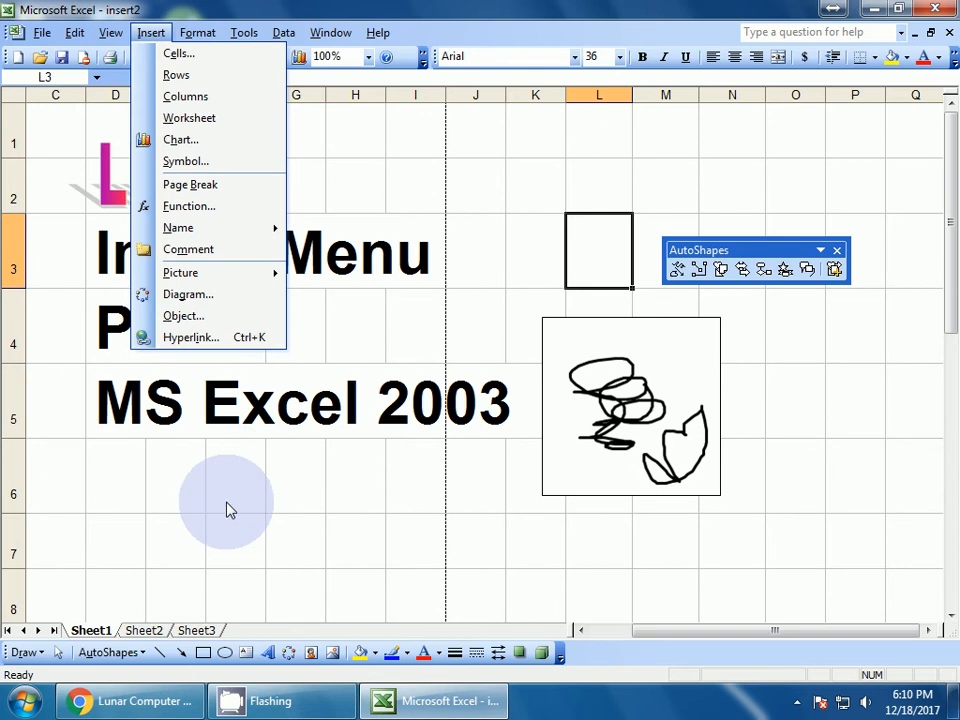
click(189, 546)
- Set the font of cell F7 to Vani
click(227, 541)
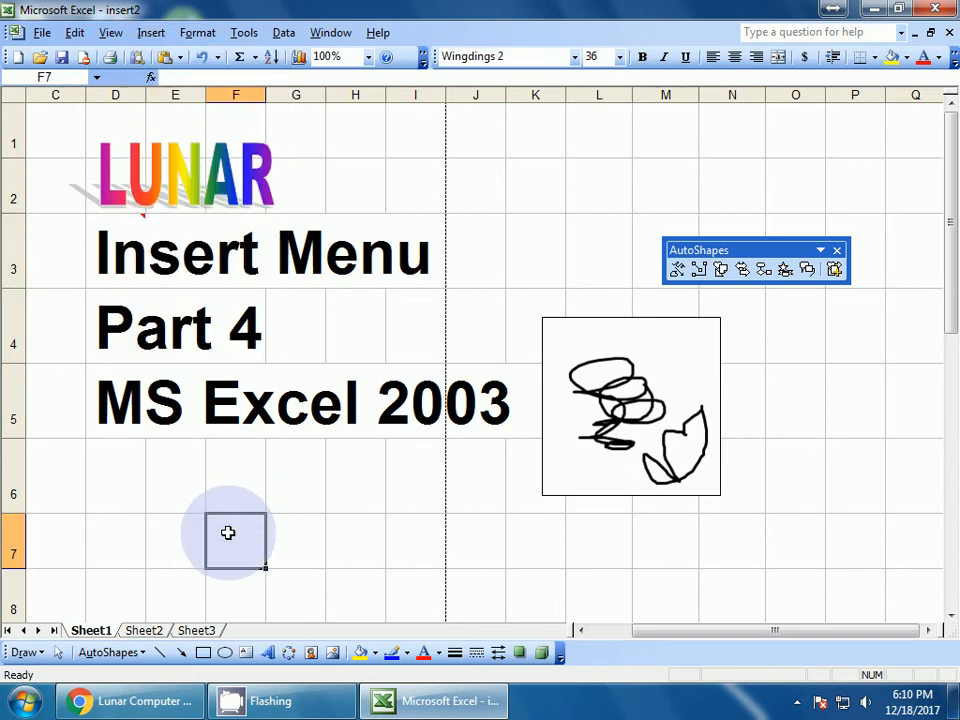
text(L)
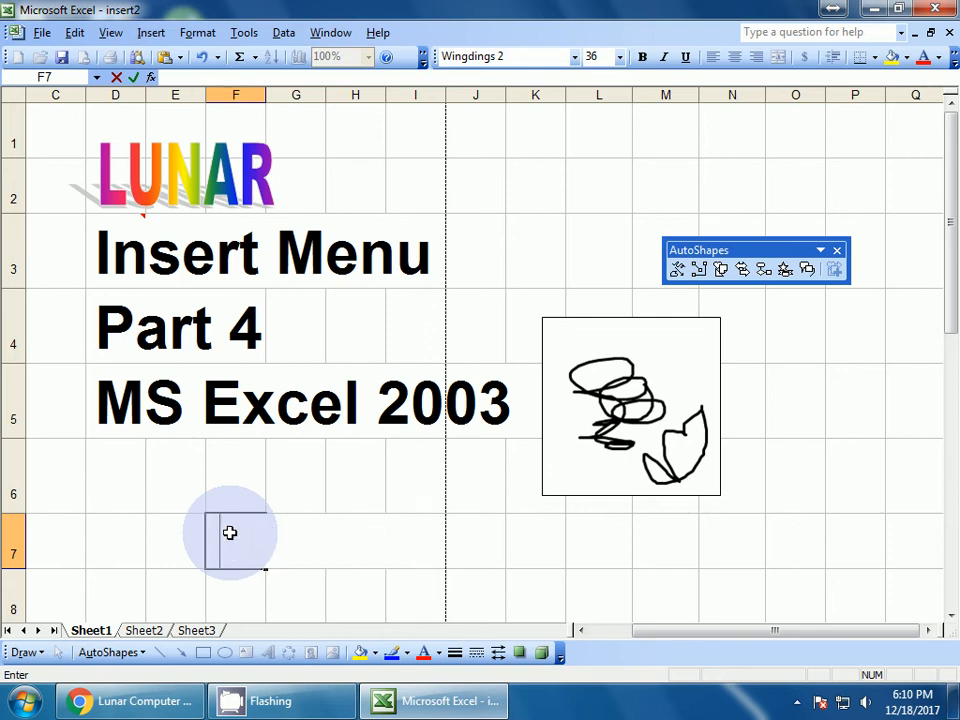
key(Escape)
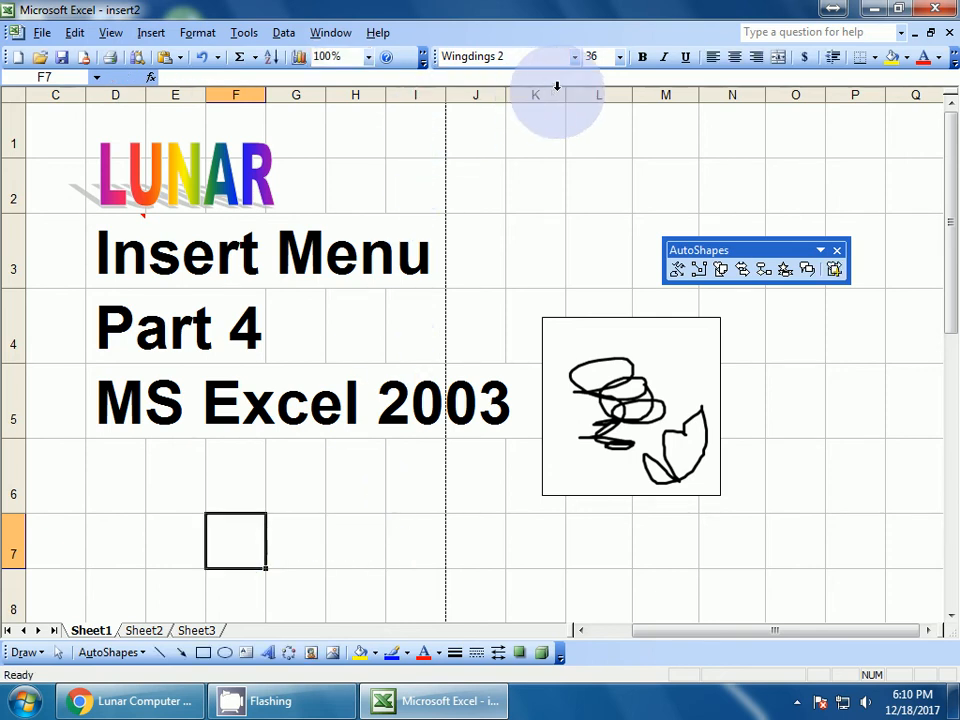
click(578, 69)
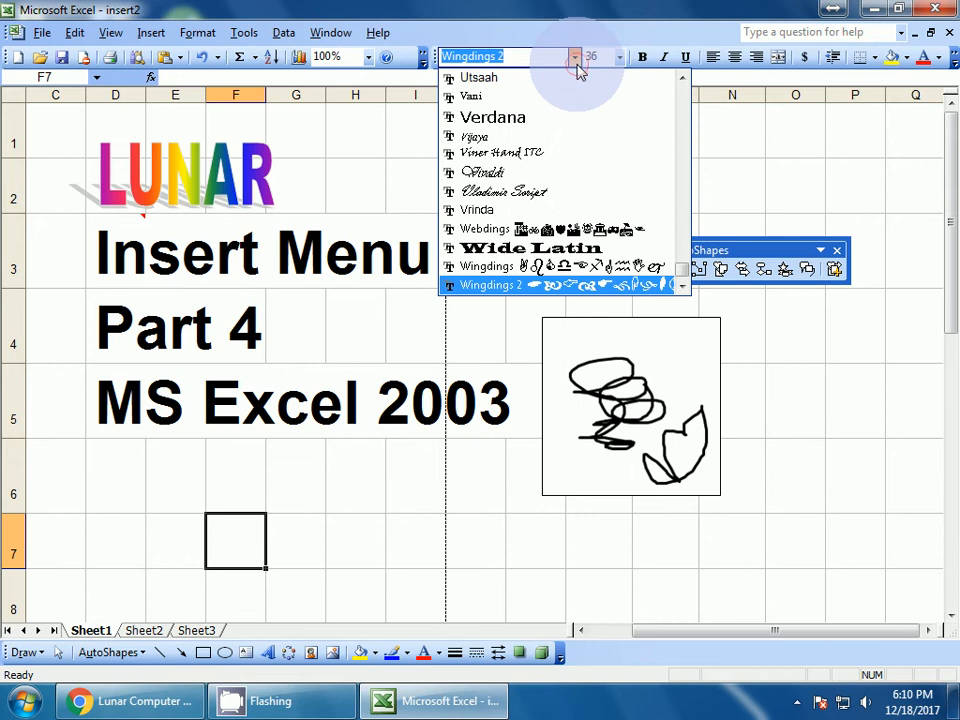
click(493, 98)
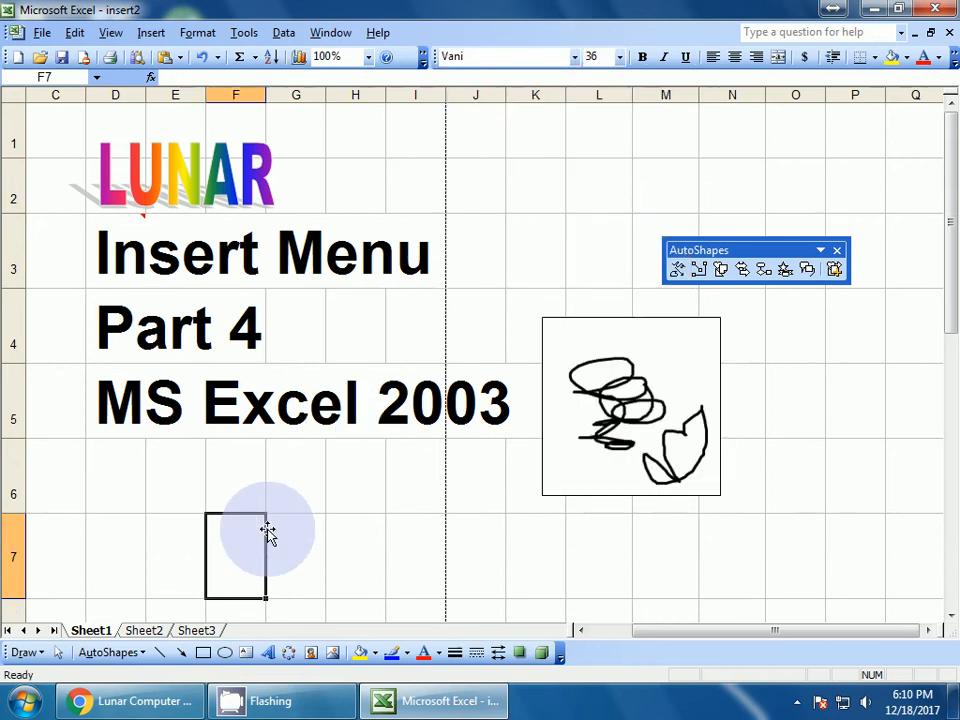
- Enter the text "Lunar Computer College" in cell F7
text(Lunar Computer College)
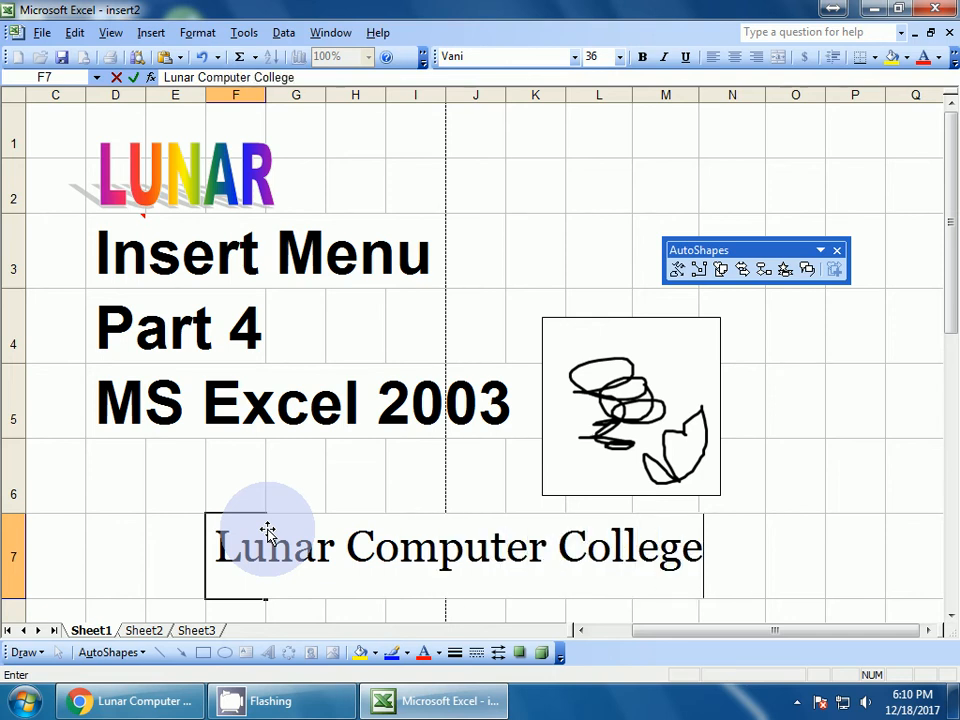
click(175, 540)
click(246, 555)
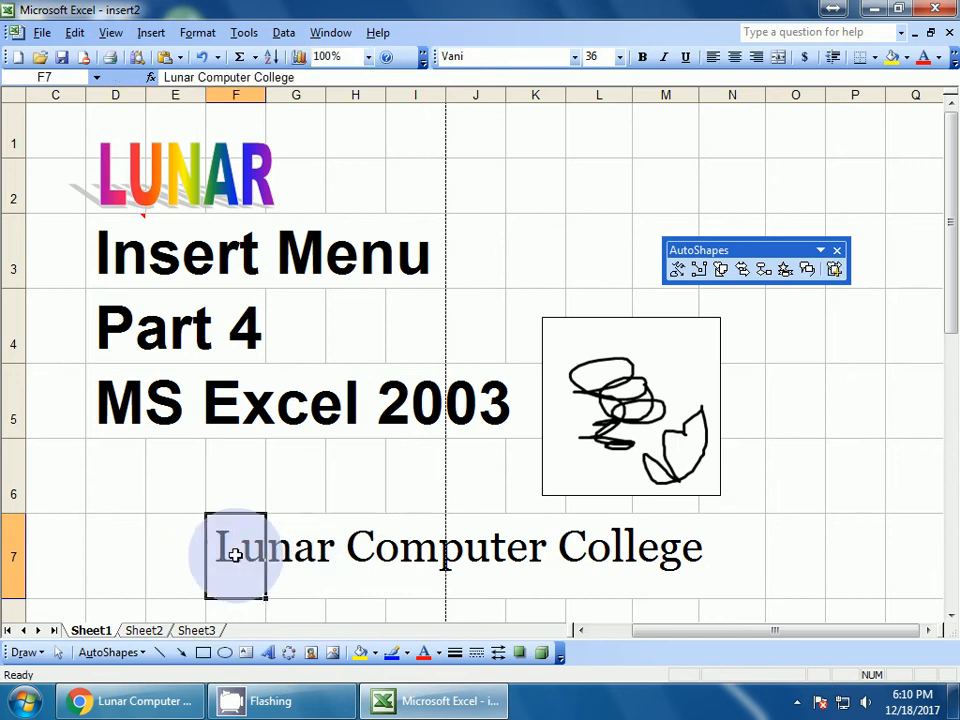
click(151, 33)
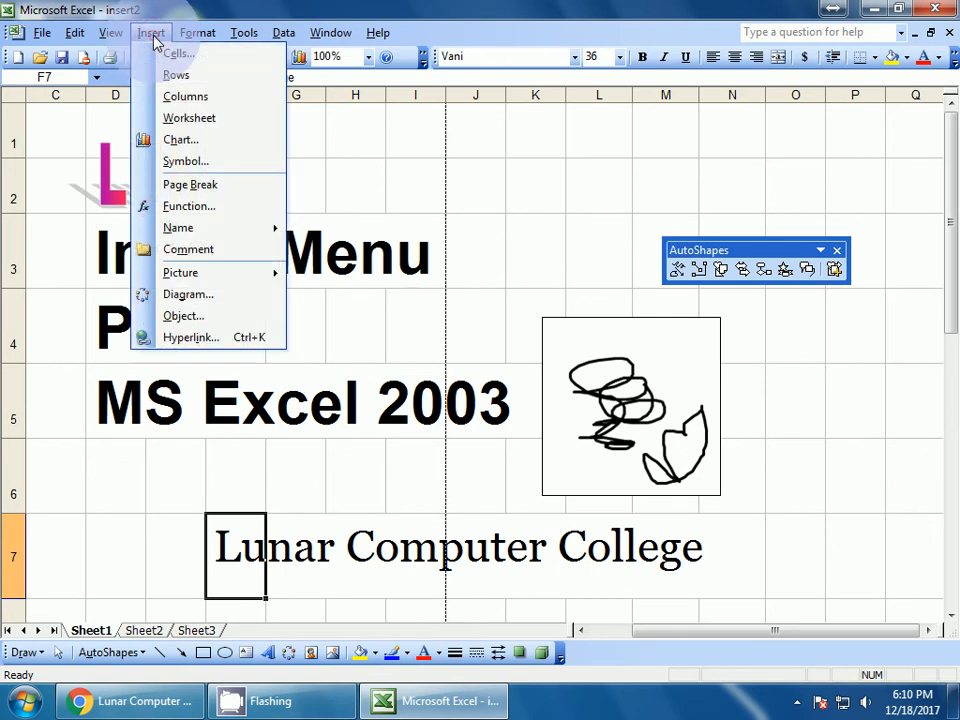
click(190, 337)
click(294, 380)
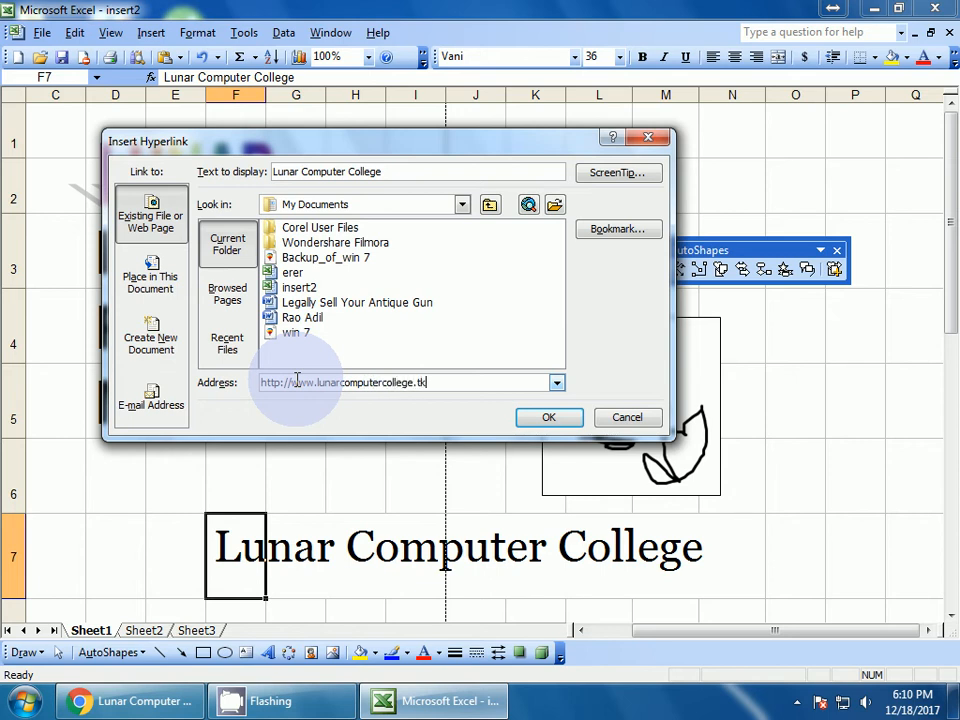
click(540, 415)
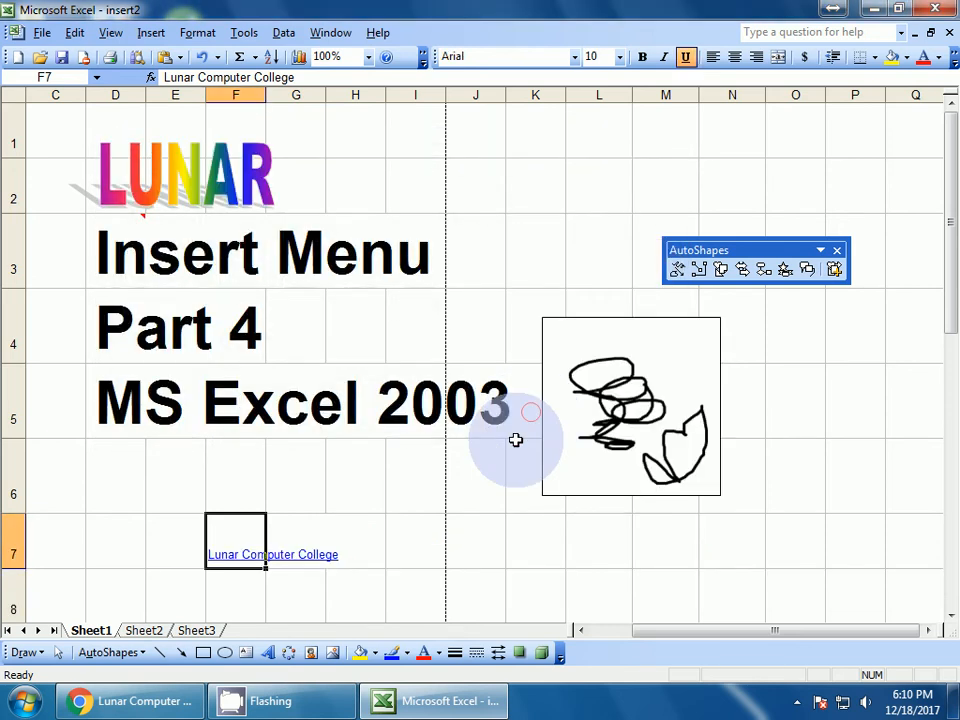
- Follow the hyperlink in cell F7 and look through the website's home page in the browser
click(311, 552)
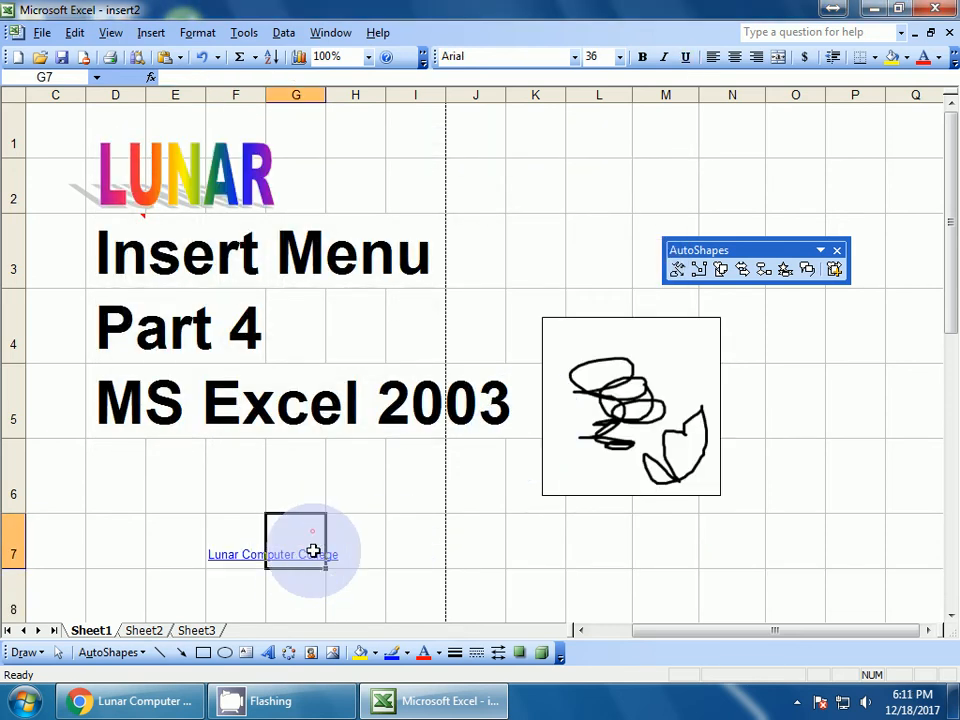
click(240, 566)
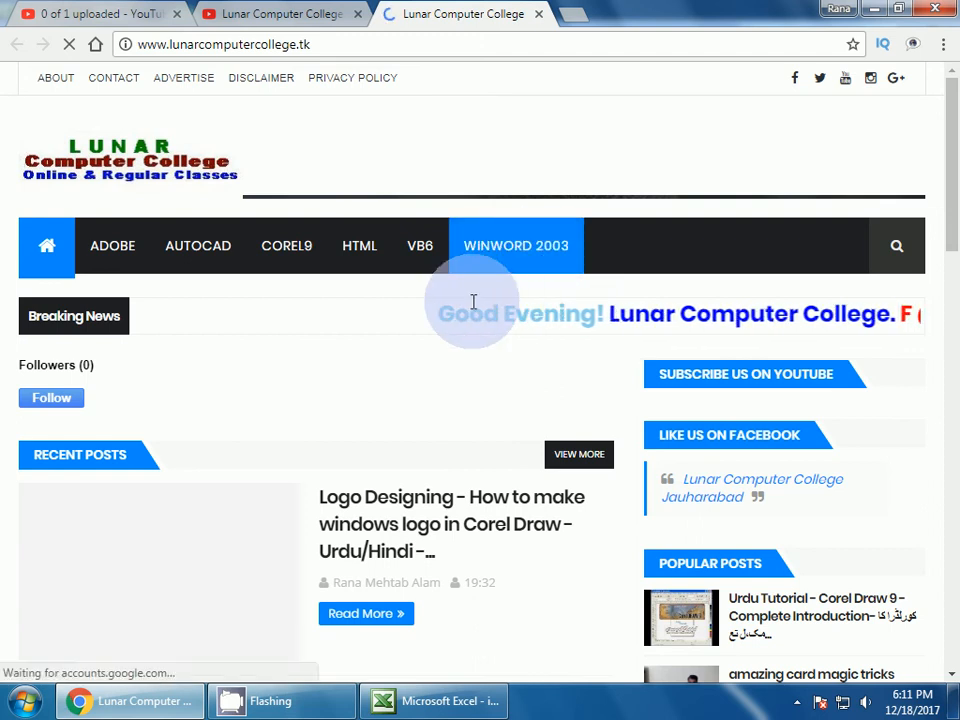
scroll(510, 315, down, 3)
scroll(510, 319, up, 3)
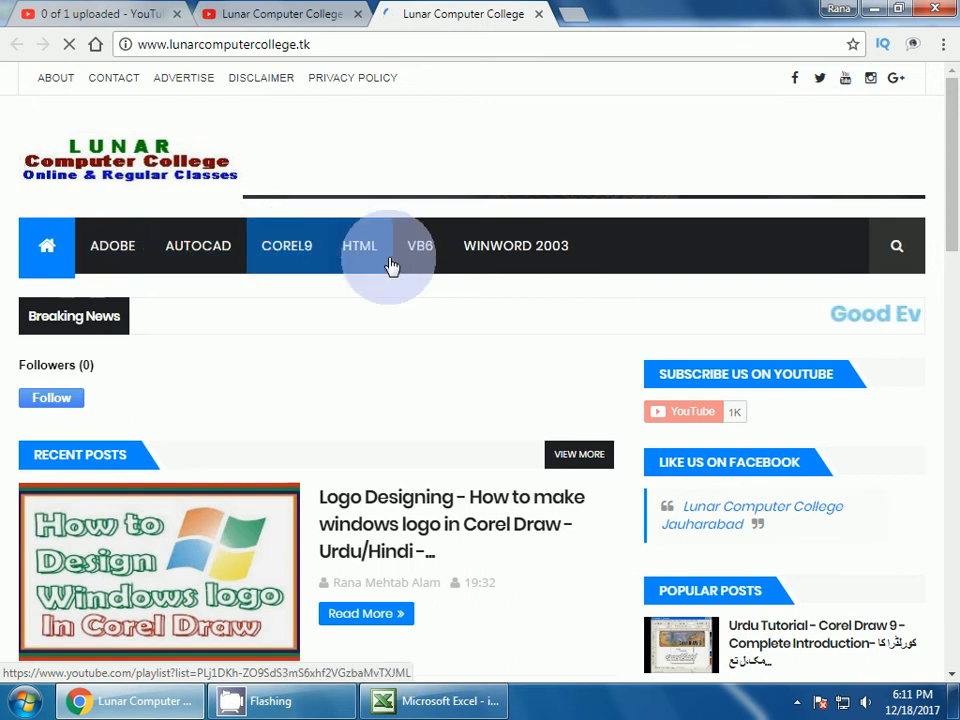
scroll(334, 343, down, 3)
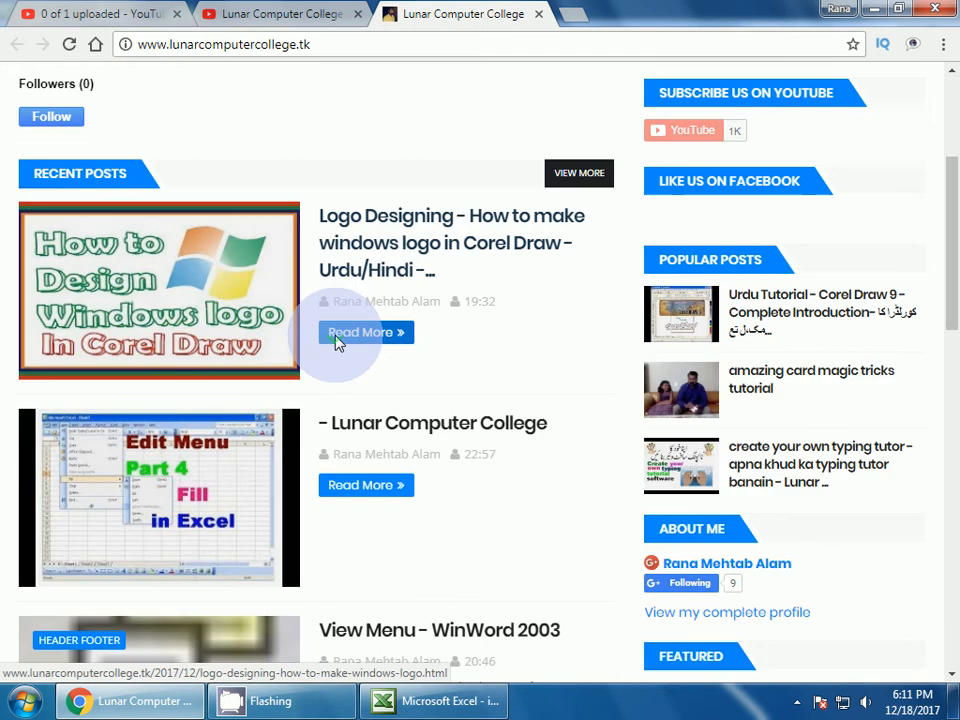
scroll(336, 343, down, 8)
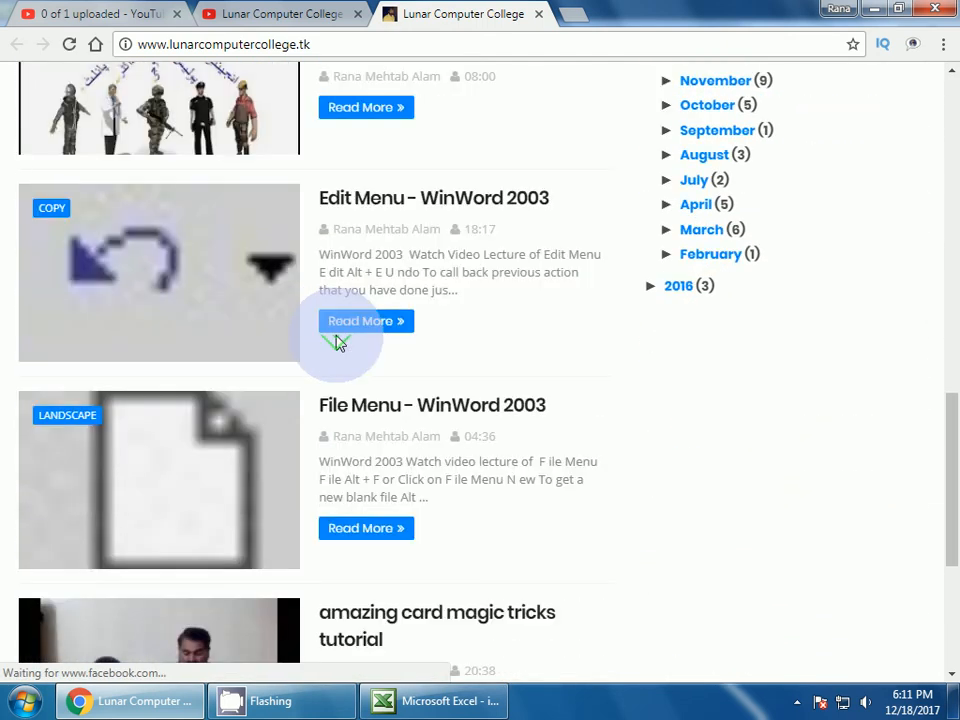
scroll(336, 343, up, 2)
click(336, 340)
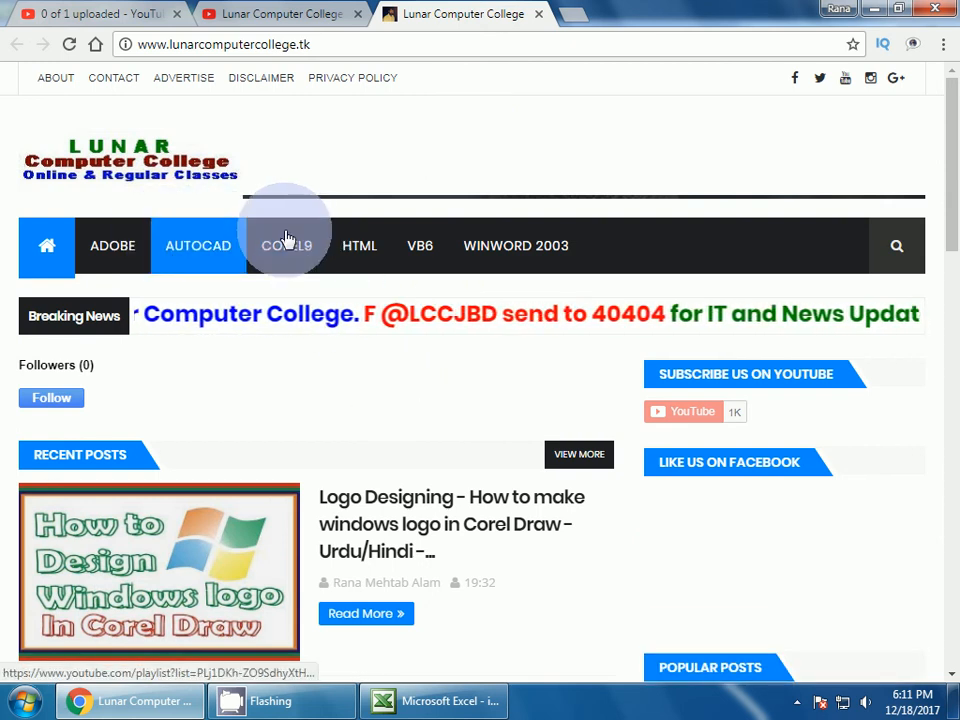
scroll(351, 401, down, 1)
scroll(351, 398, up, 1)
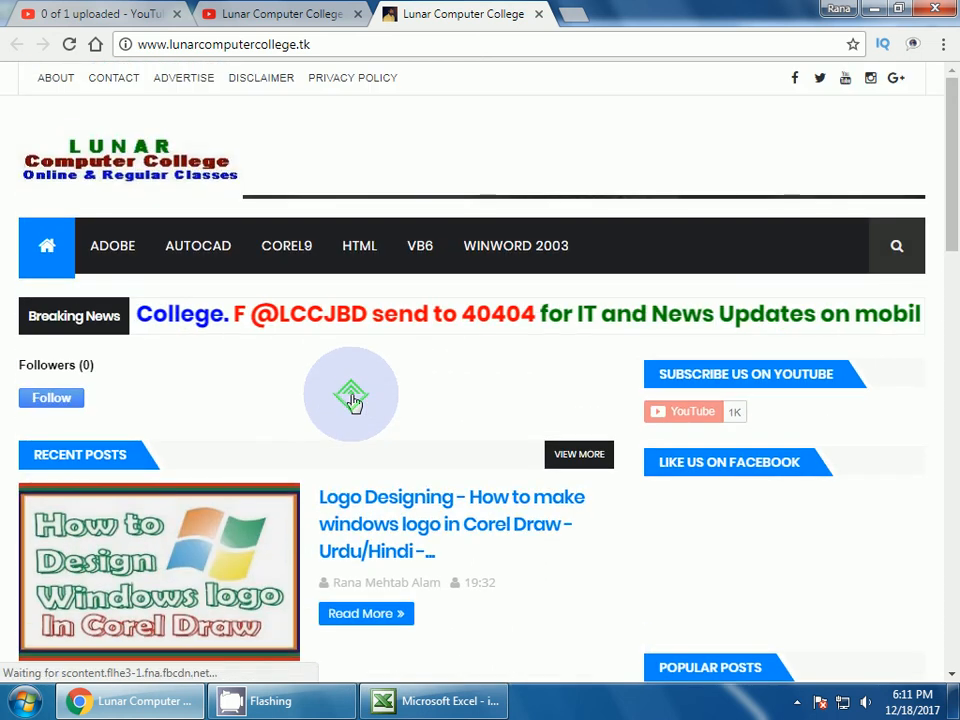
- View the already open Lunar Computer College YouTube channel page and switch back to the Excel worksheet
click(285, 22)
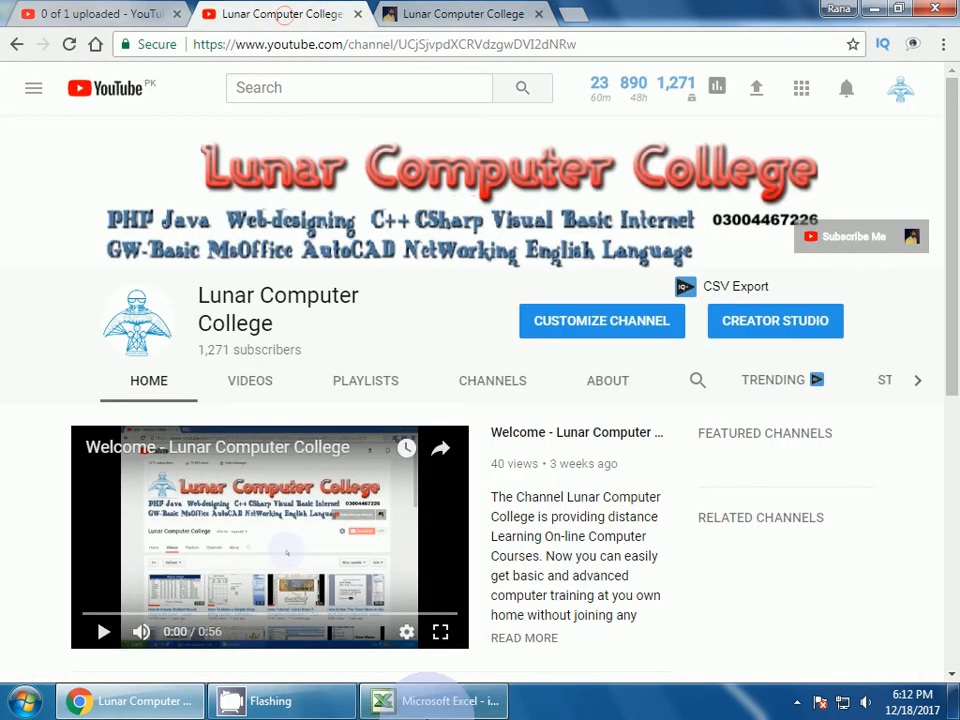
click(455, 700)
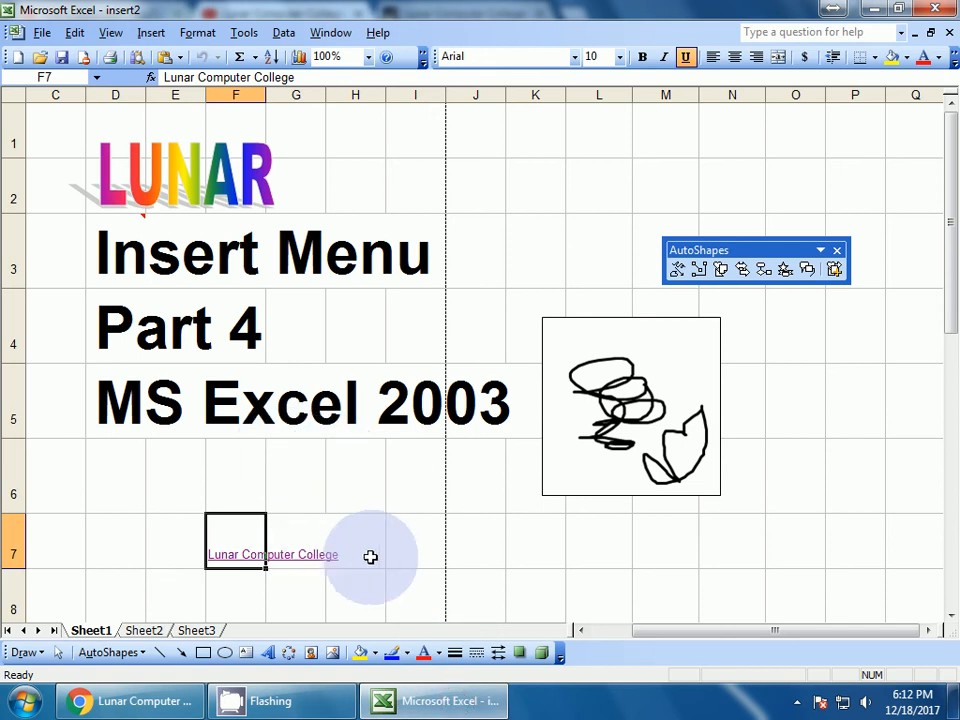
- Enter the text "CAT" in cell F14 of Sheet1
click(225, 590)
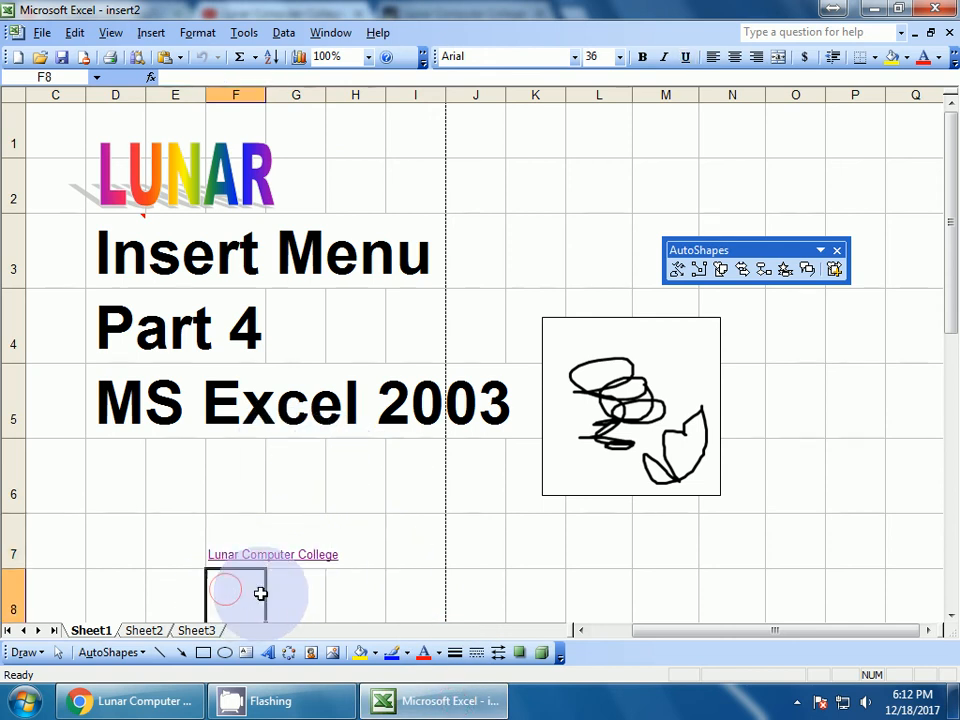
scroll(259, 594, down, 1)
click(239, 470)
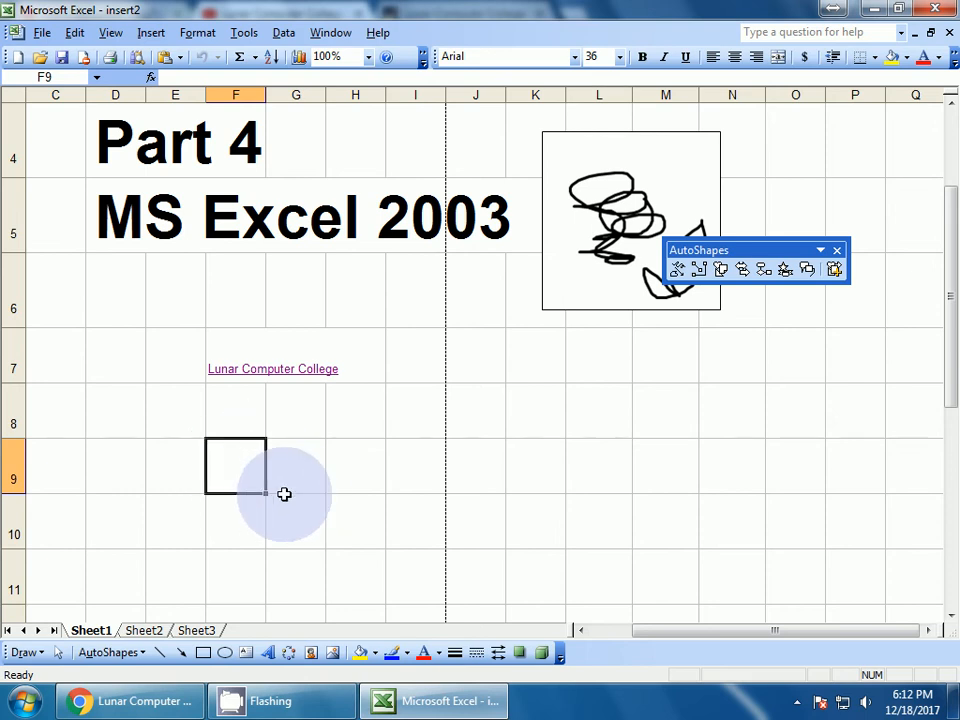
scroll(300, 517, down, 1)
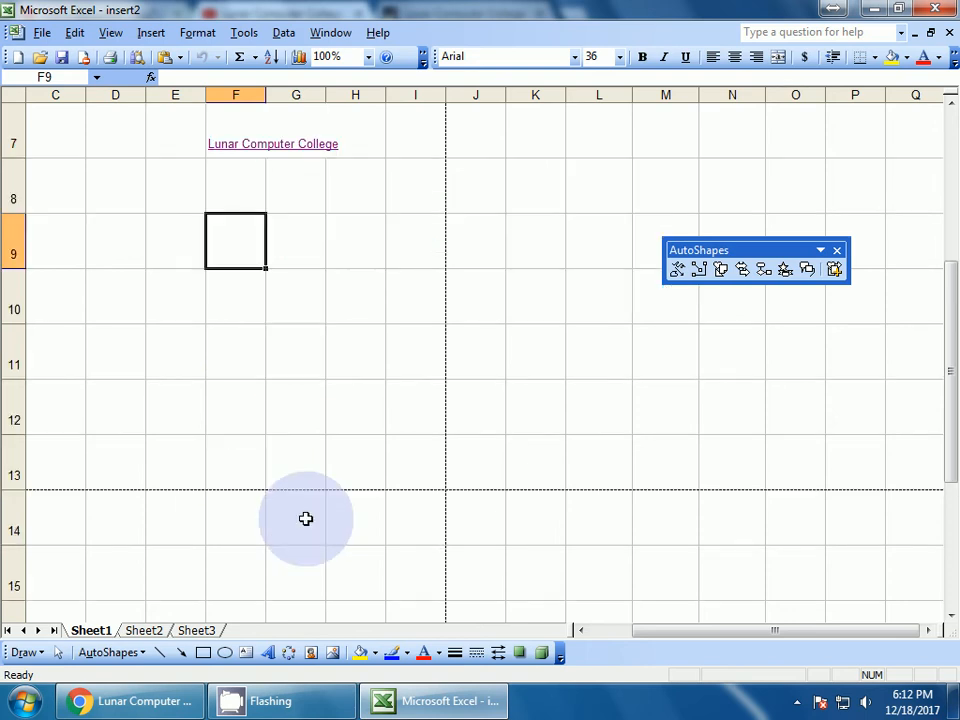
scroll(235, 532, up, 2)
scroll(257, 510, down, 3)
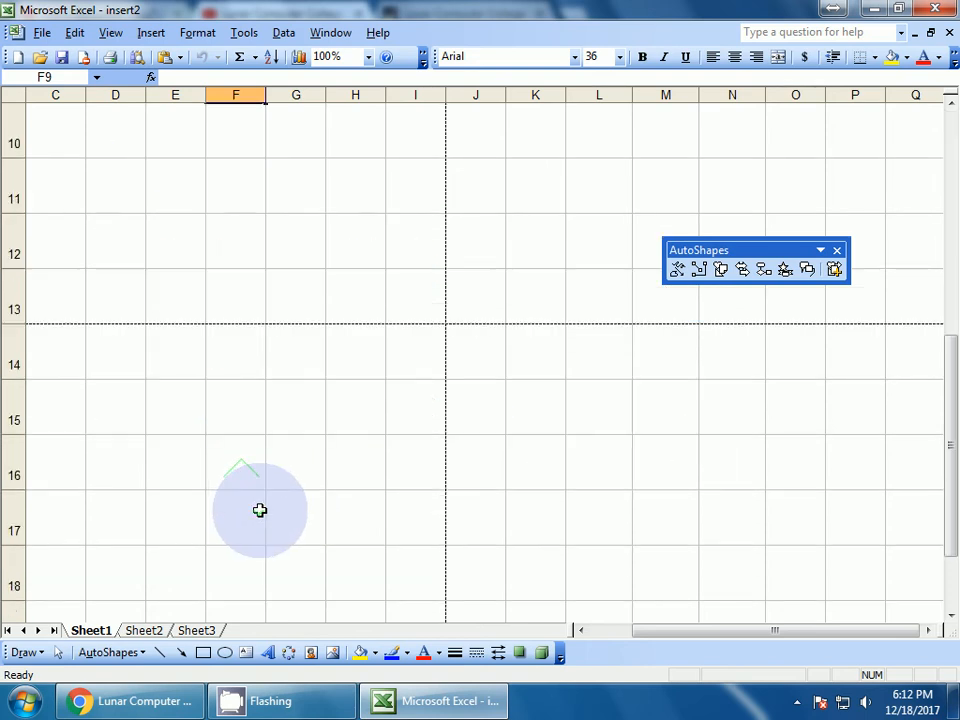
click(226, 364)
text(CAT)
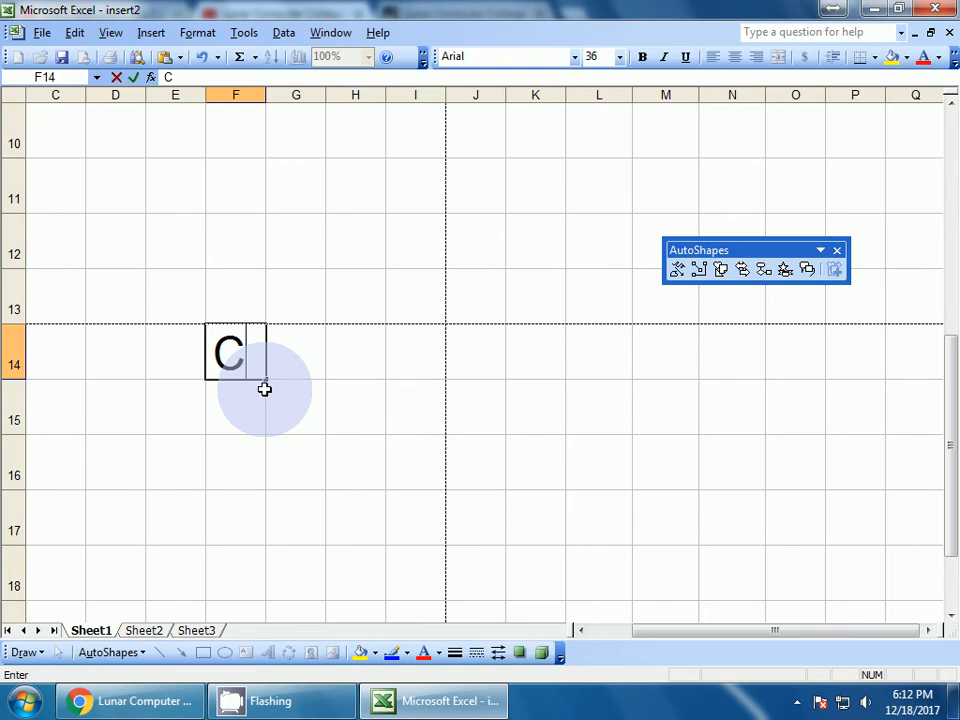
key(Return)
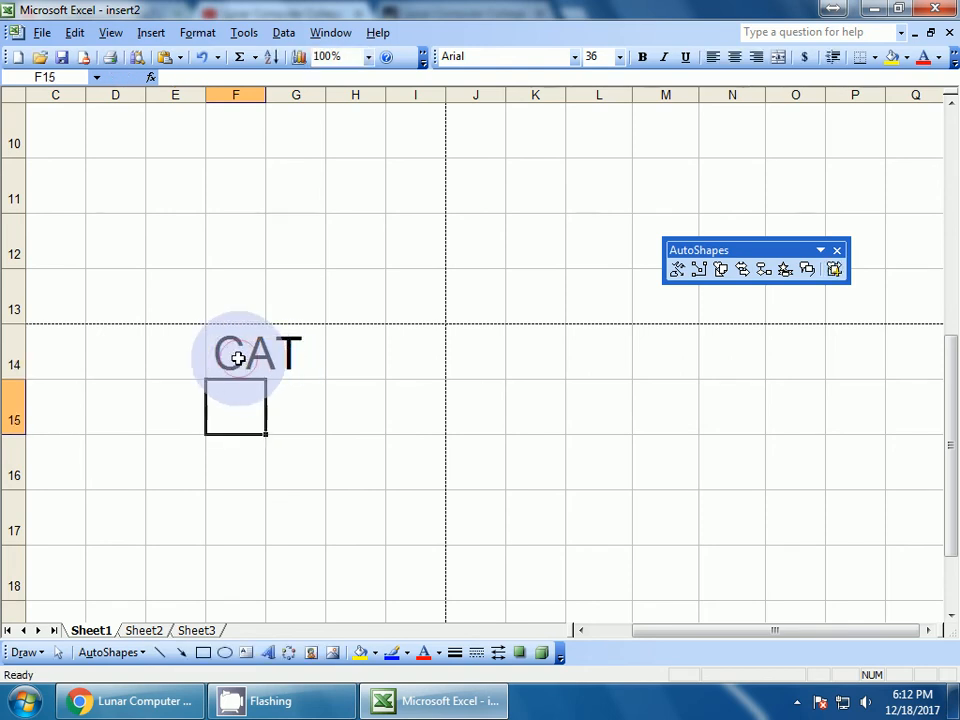
- Insert a hyperlink in cell F14 that points to the defined name cat in this workbook
click(239, 358)
key(ctrl+k)
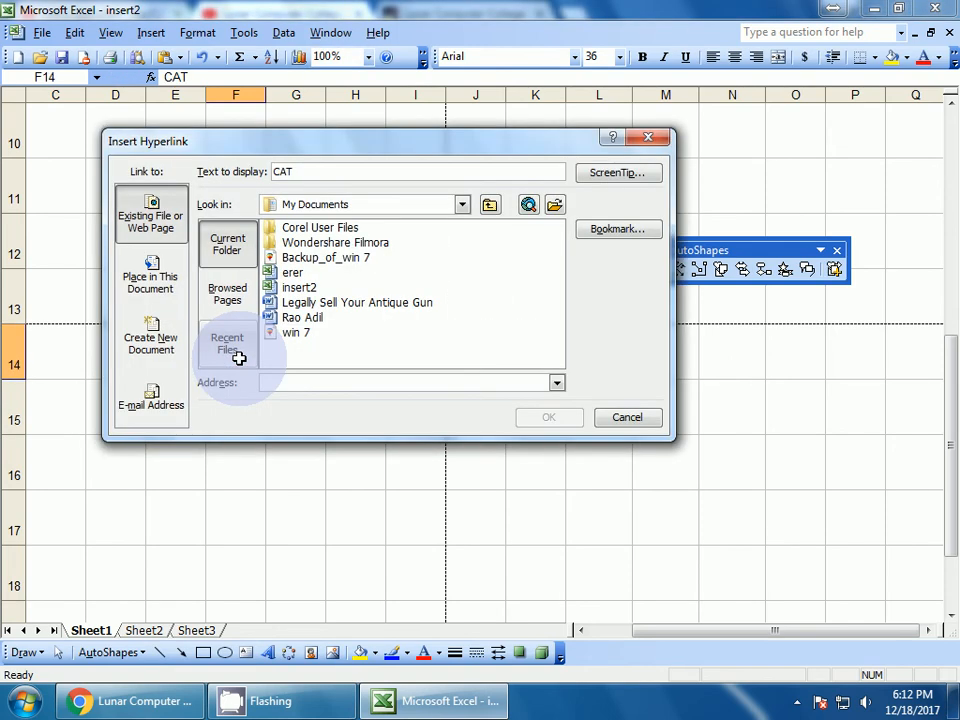
click(594, 230)
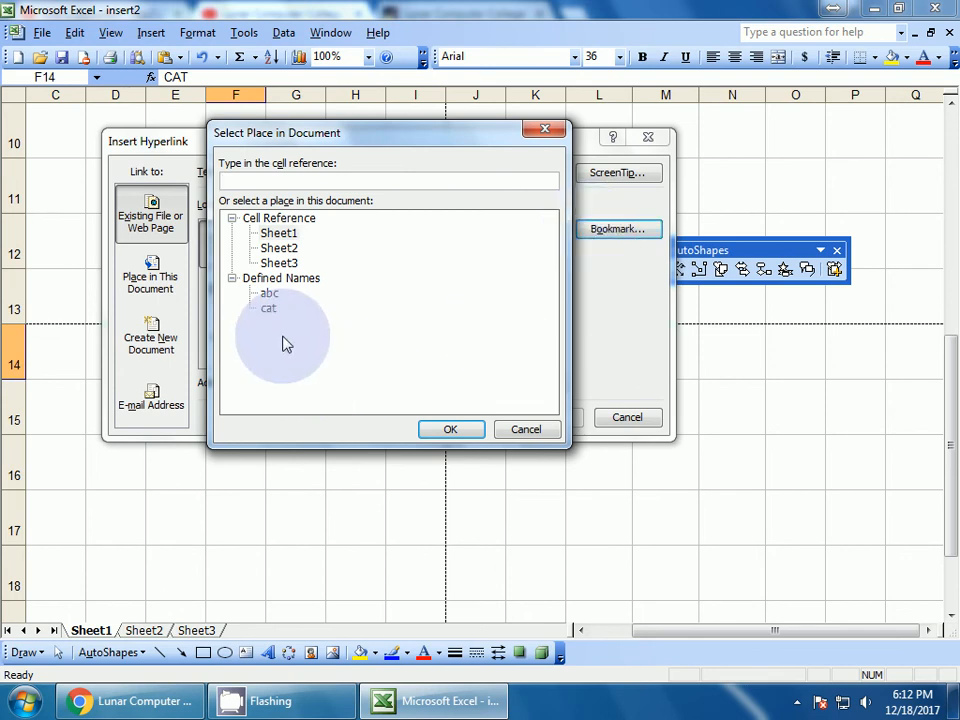
click(272, 310)
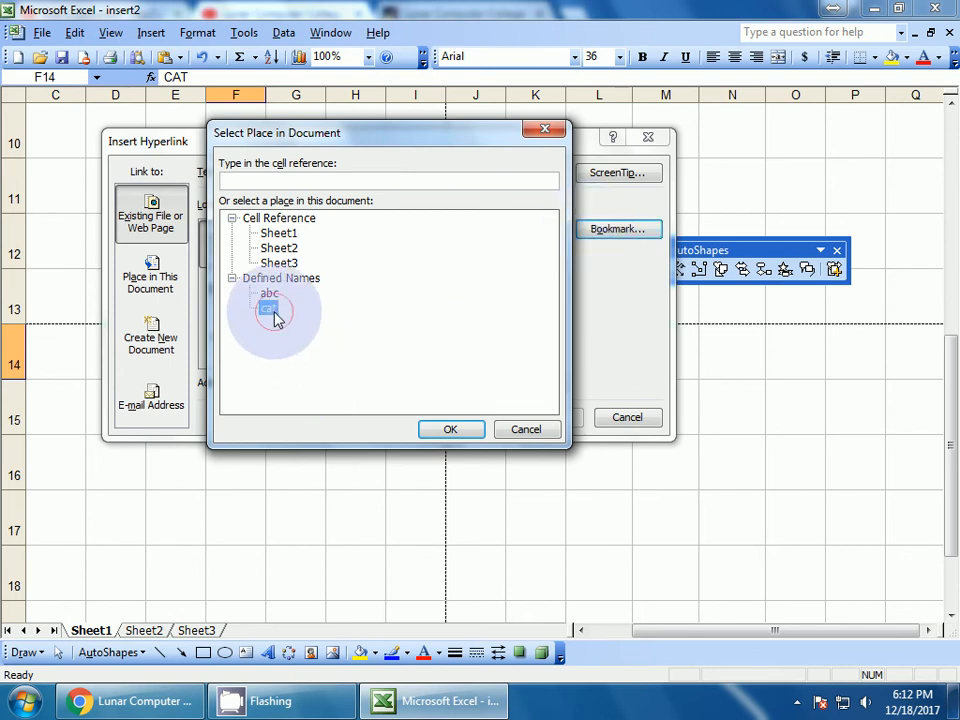
click(440, 432)
click(549, 419)
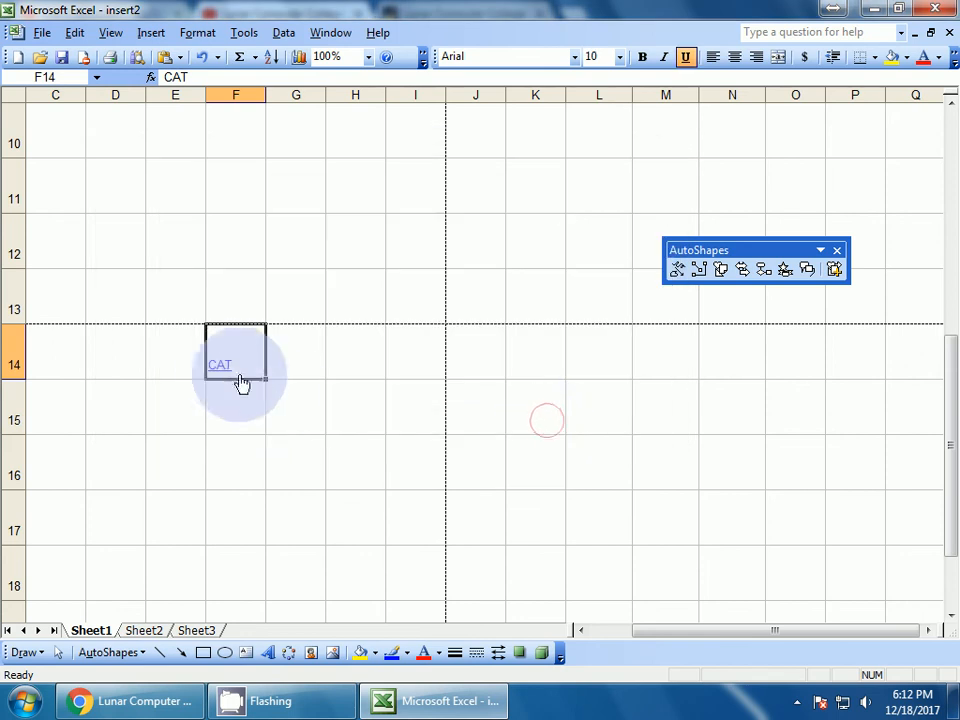
- Follow the CAT hyperlink, view the comment on its target cell, and check which name belongs to cell D6
click(222, 367)
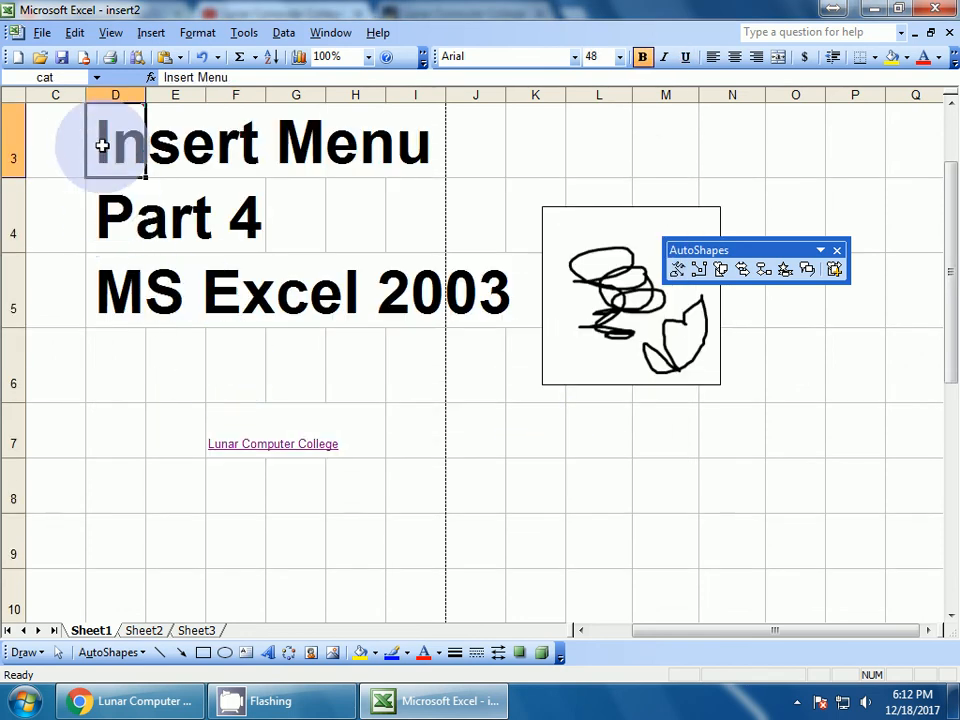
mouse_move(107, 118)
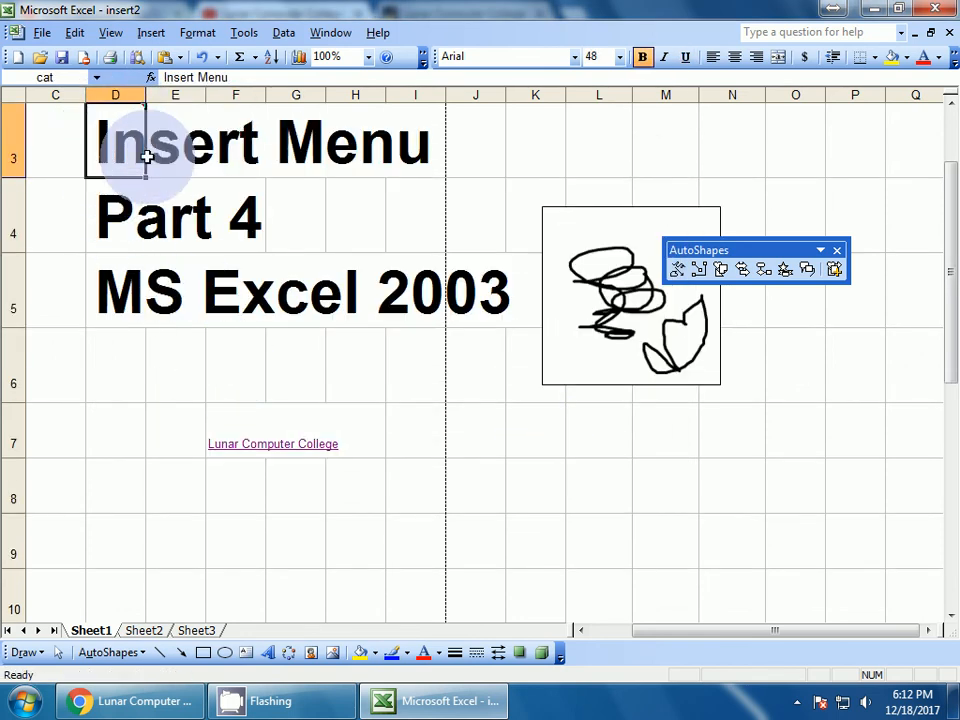
mouse_move(141, 160)
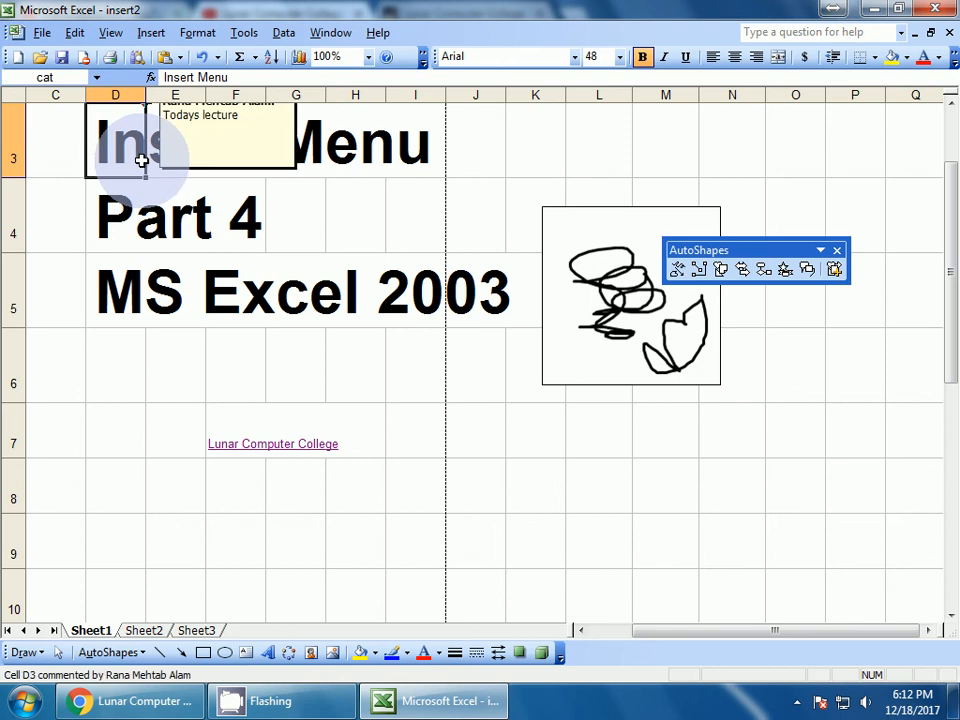
click(115, 380)
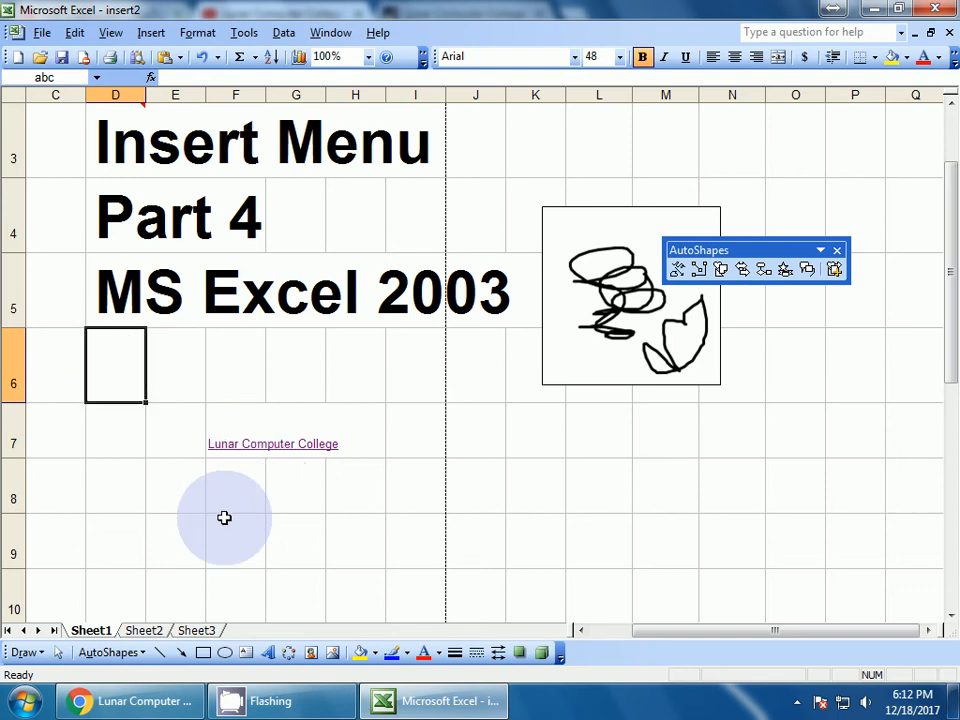
- Enter the text "ABC" in cell F15, directly below the CAT link
scroll(230, 510, down, 3)
scroll(242, 506, up, 1)
click(226, 466)
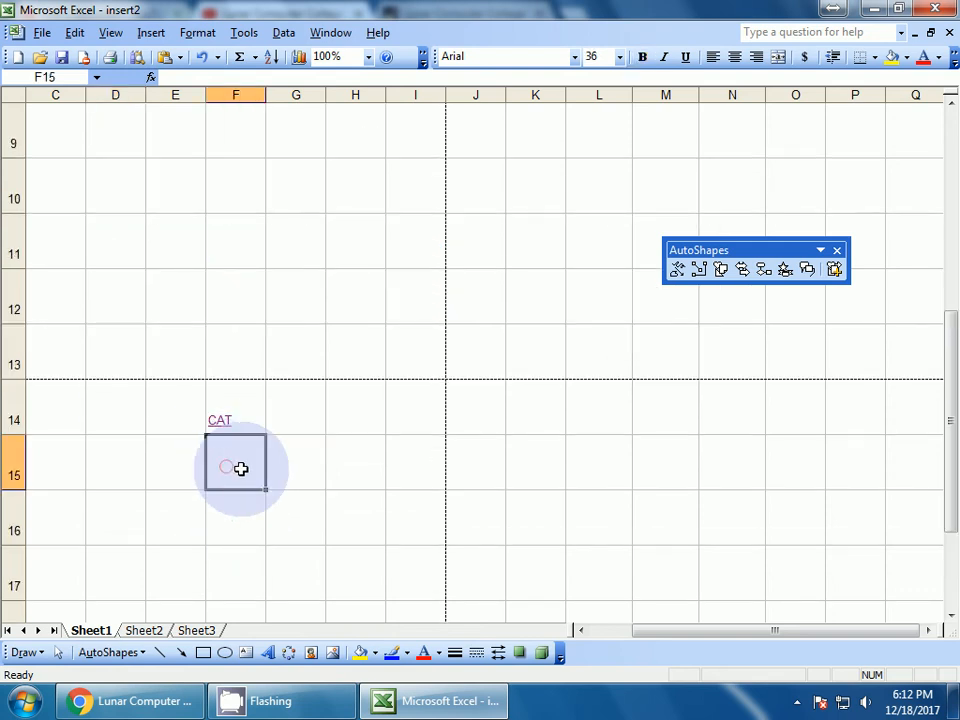
text(ABC)
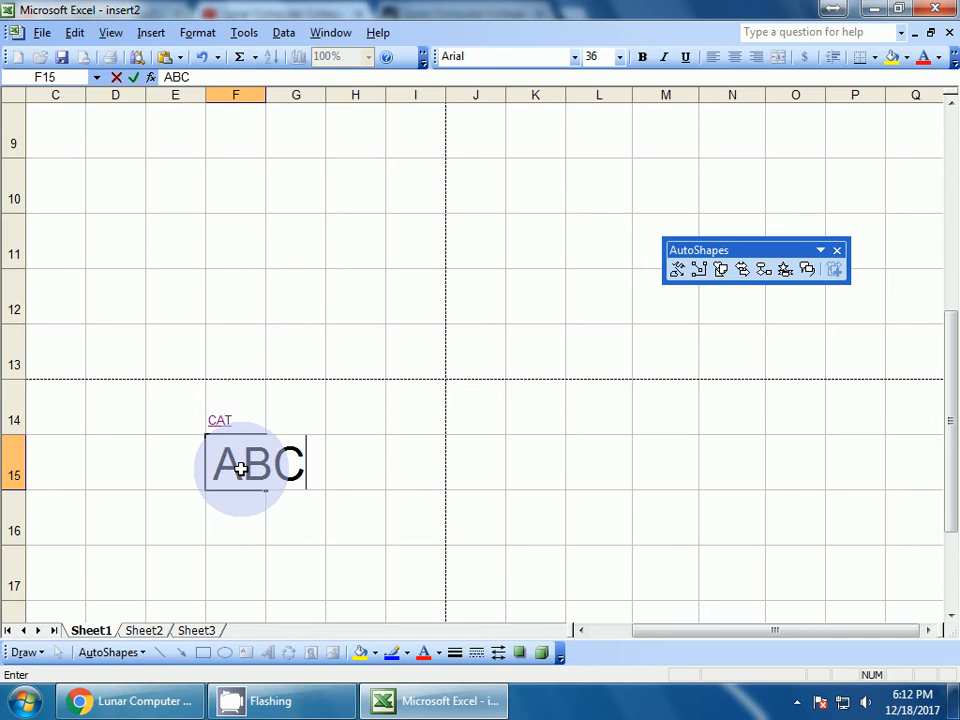
click(220, 548)
- Insert a hyperlink in cell F15 that points to the defined name abc, and follow it
click(231, 480)
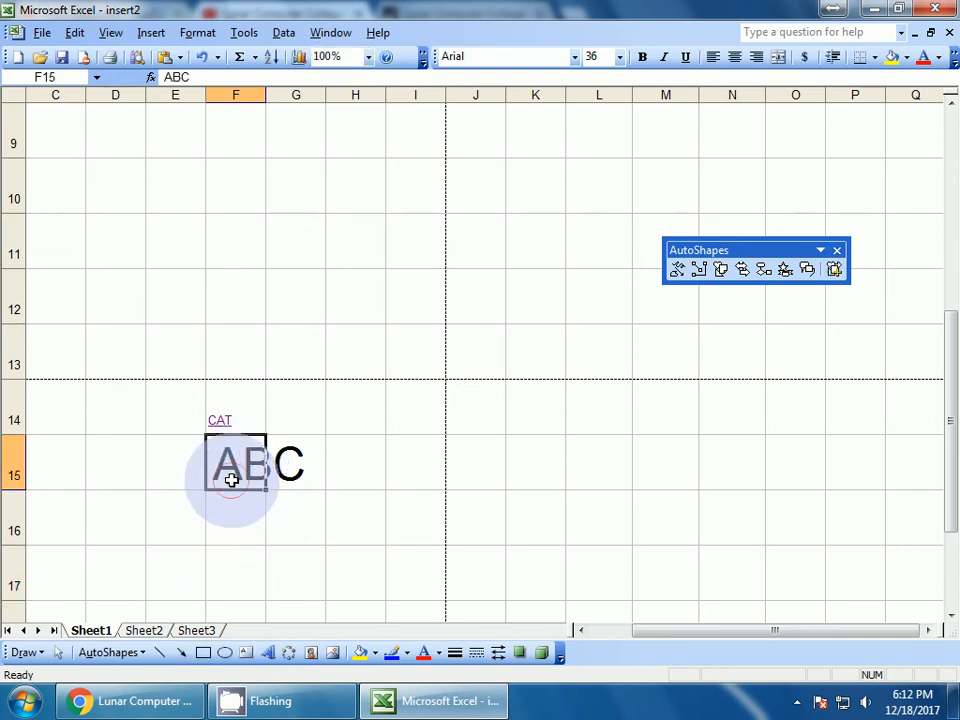
key(ctrl+k)
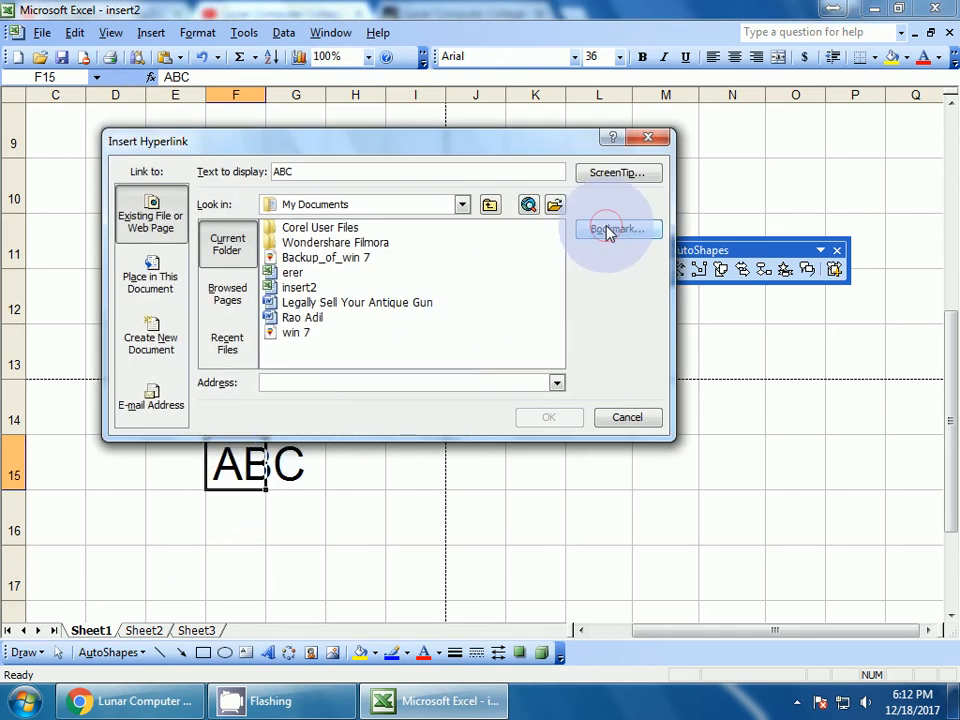
click(609, 230)
click(268, 293)
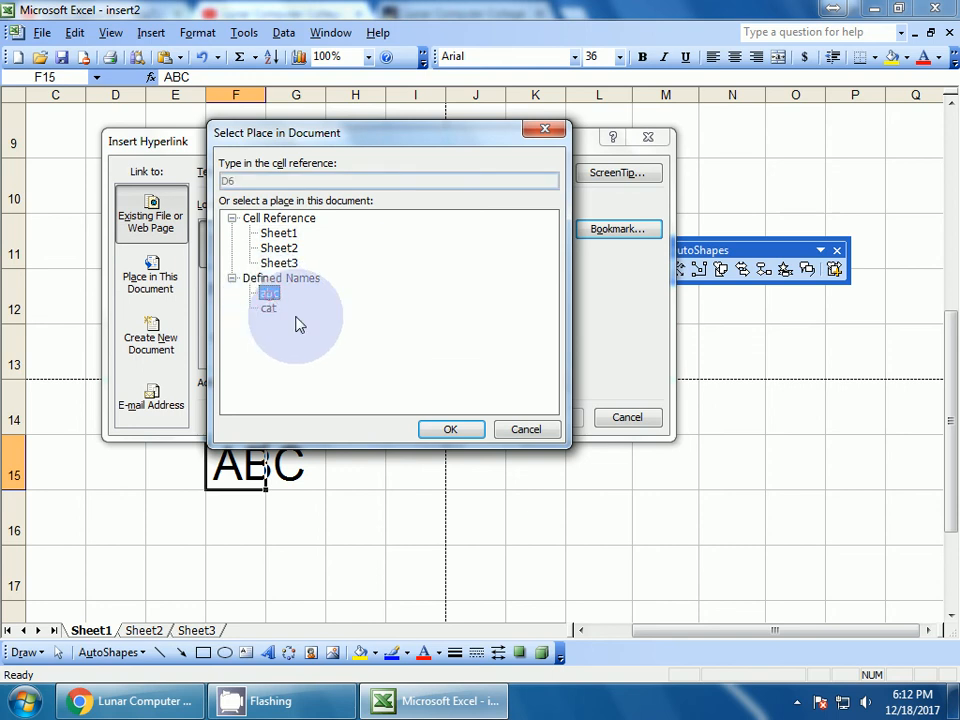
click(449, 432)
click(533, 420)
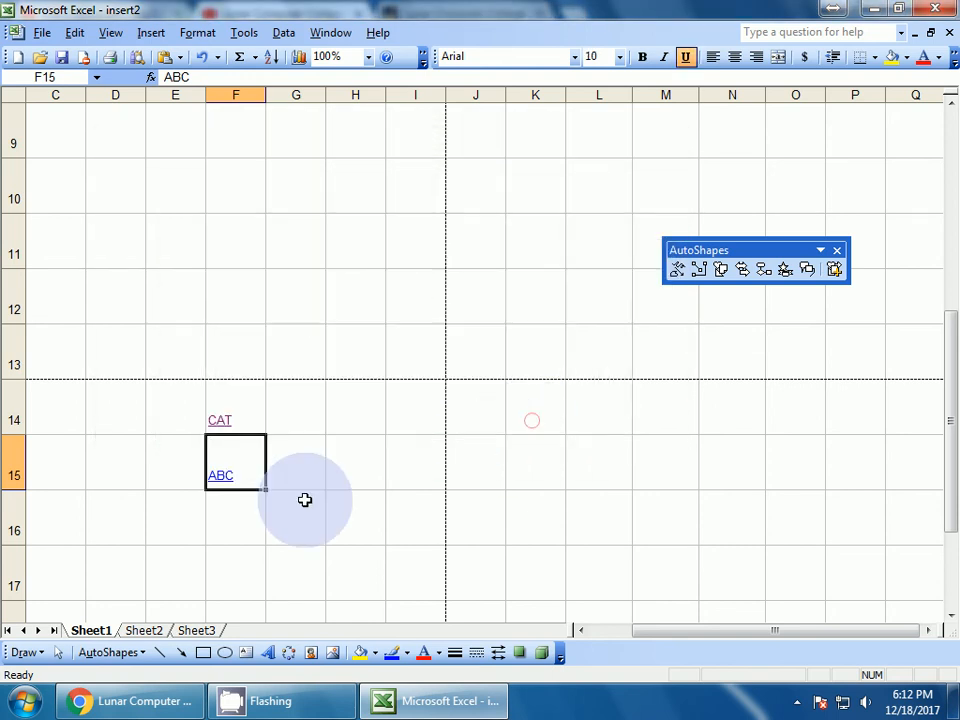
click(224, 478)
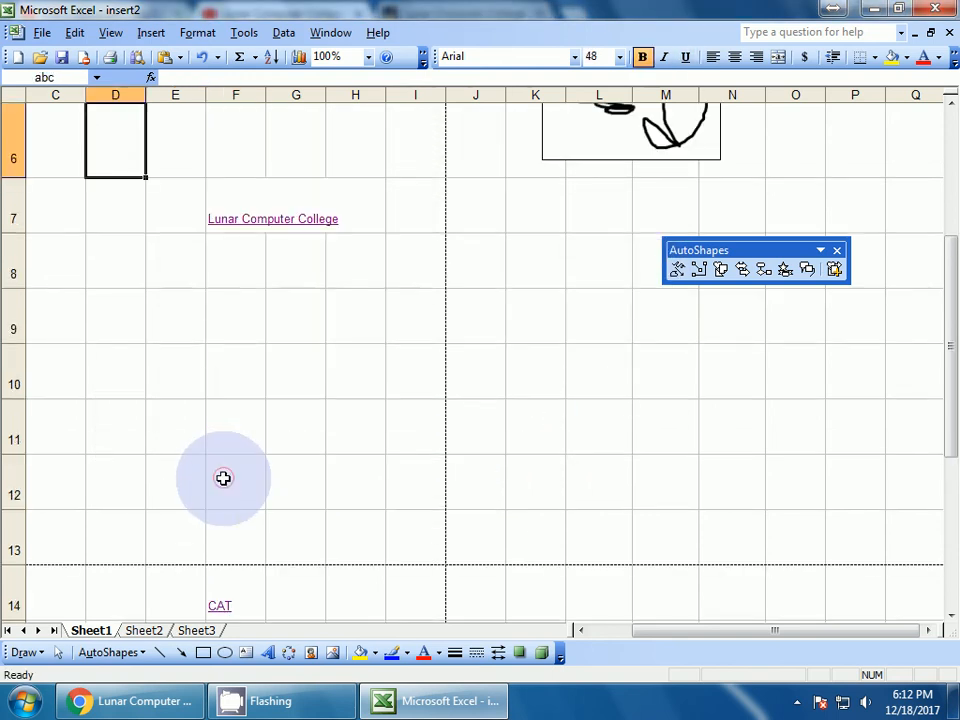
scroll(223, 478, up, 2)
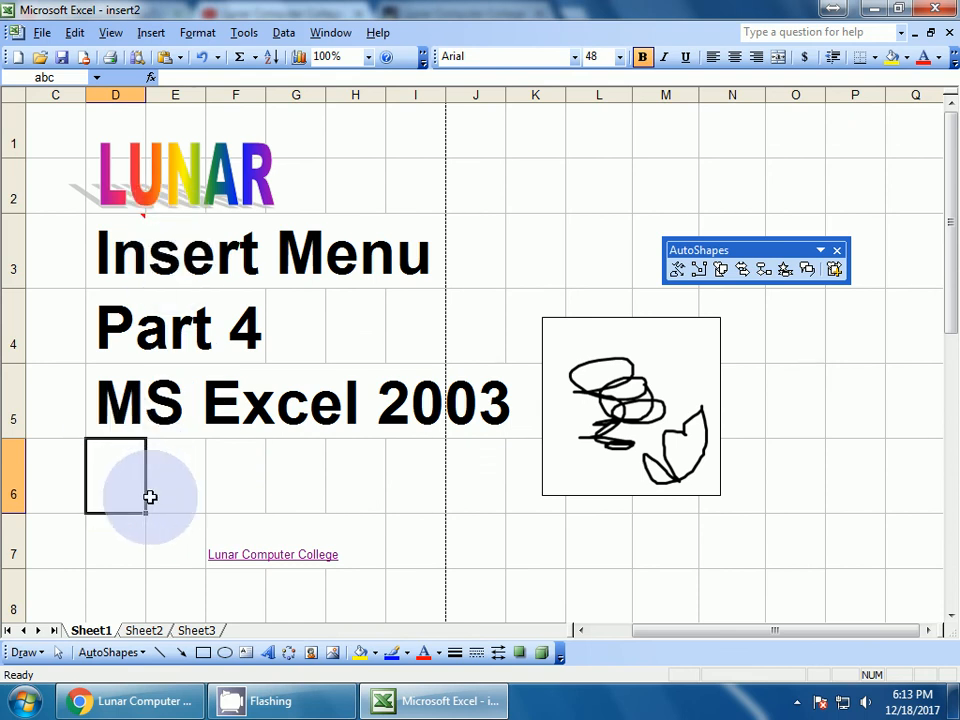
scroll(221, 539, down, 3)
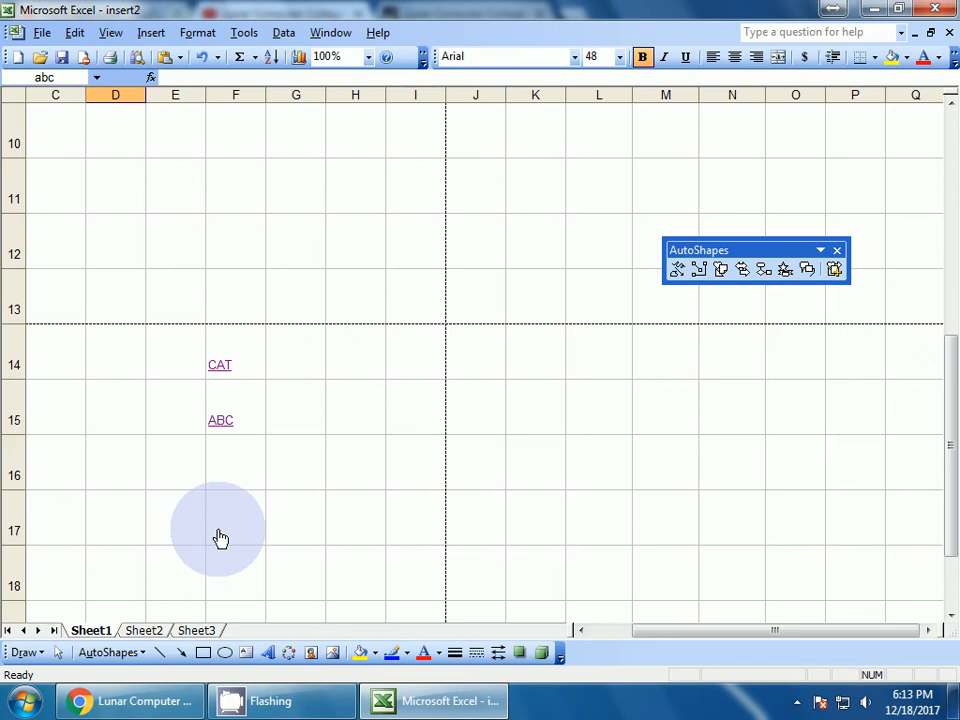
click(152, 36)
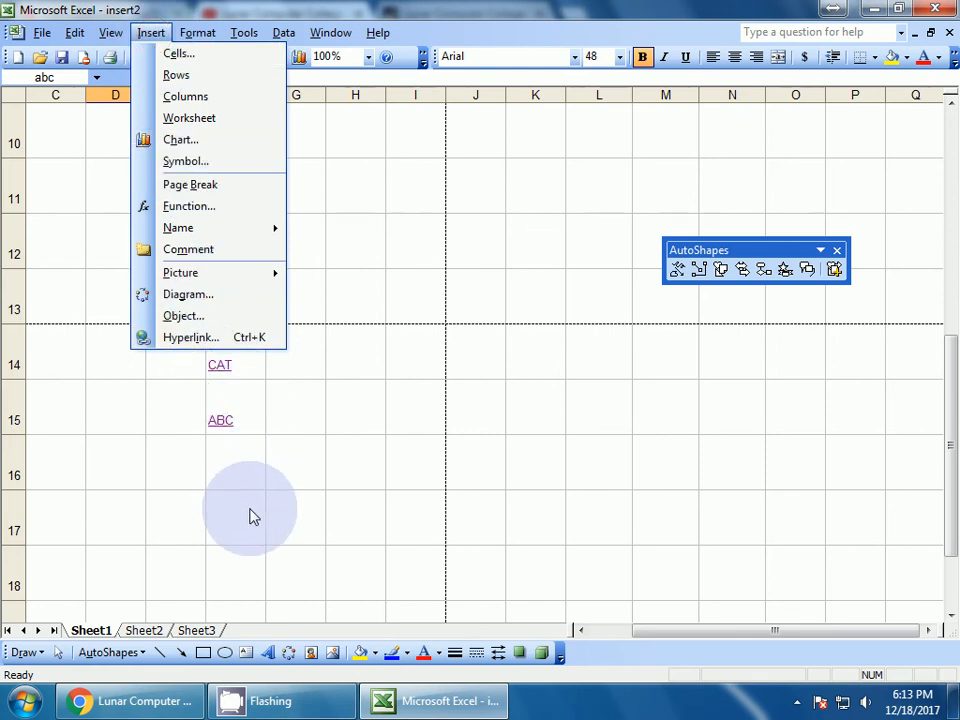
click(217, 467)
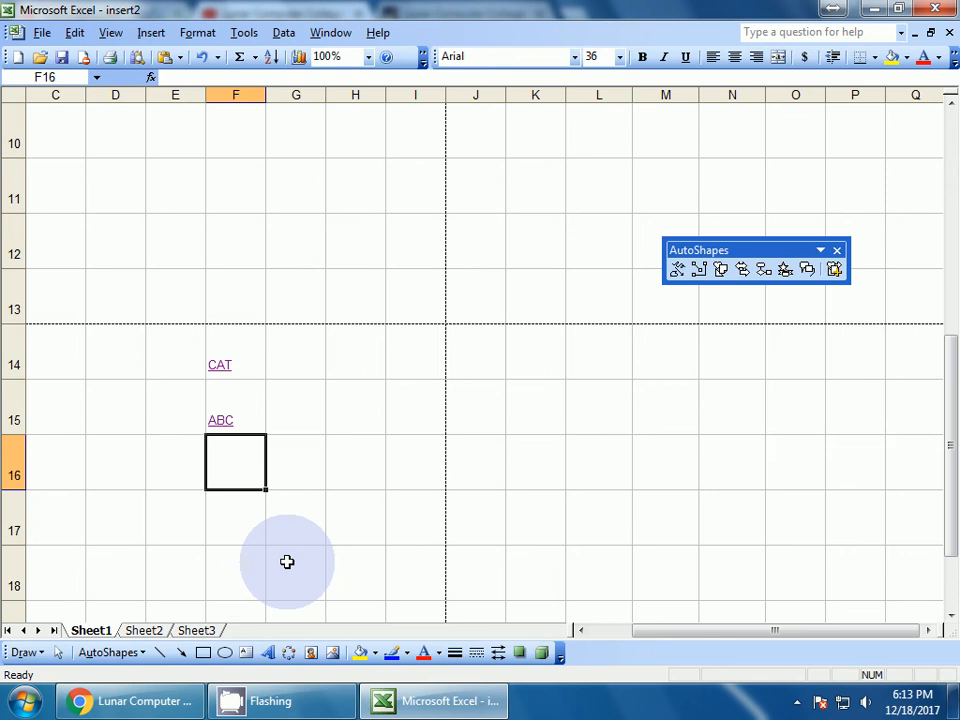
- Switch to Chrome to view the Lunar Computer College YouTube channel page, and return to the insert2 workbook in Excel
click(157, 700)
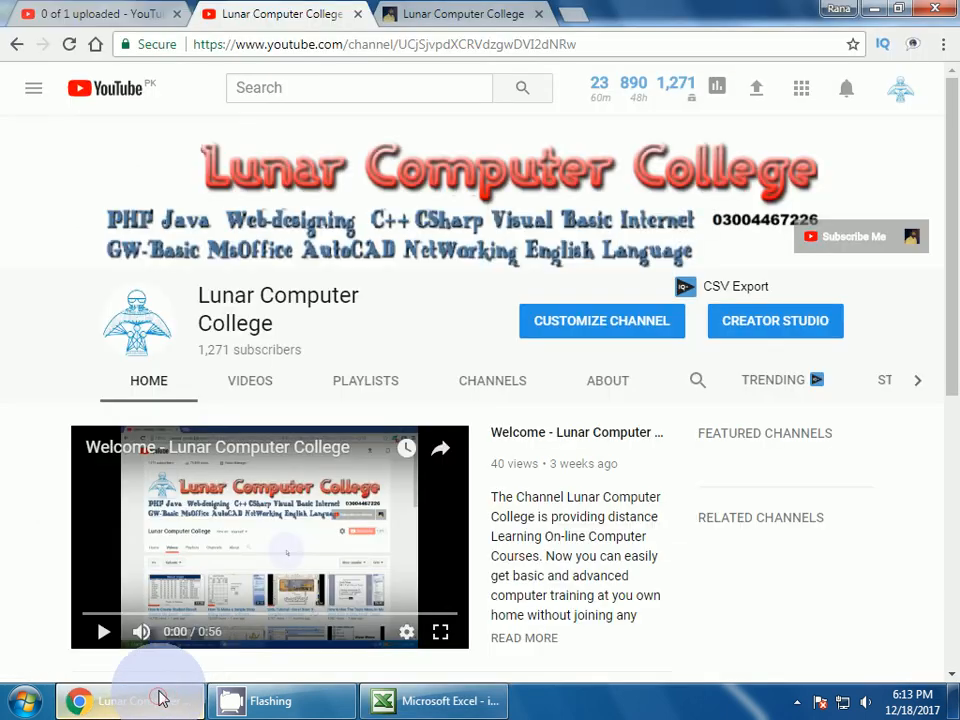
click(422, 709)
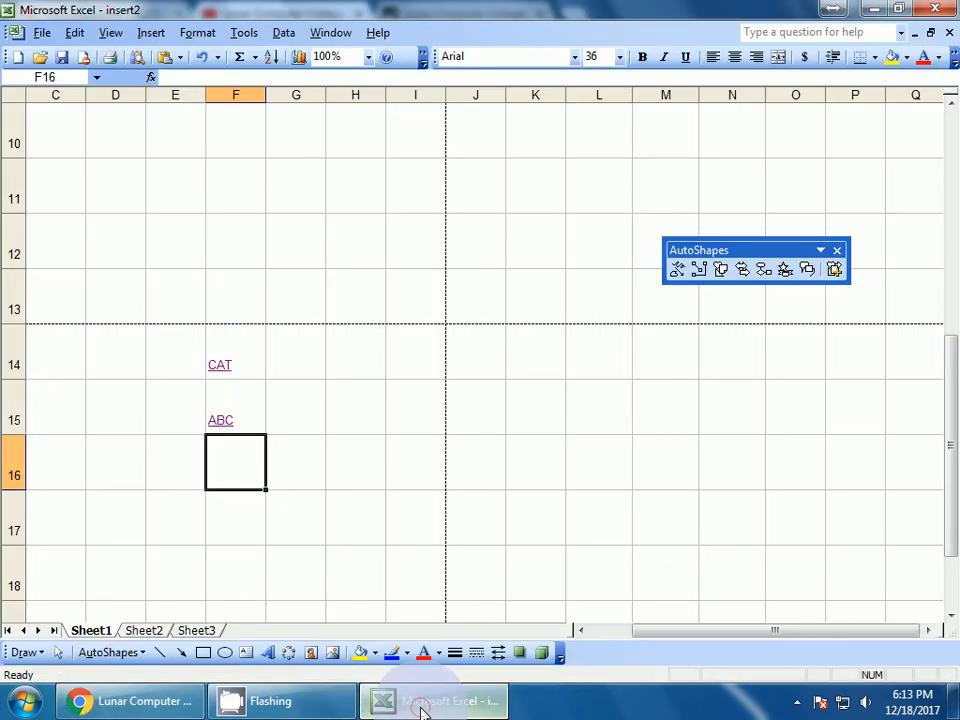
click(135, 704)
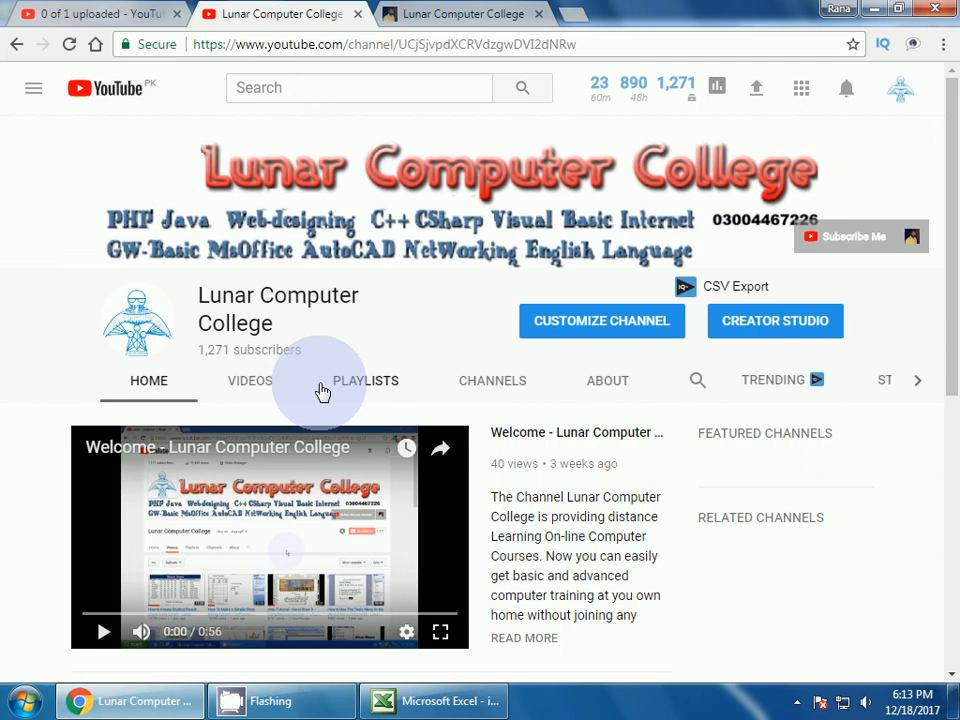
click(439, 700)
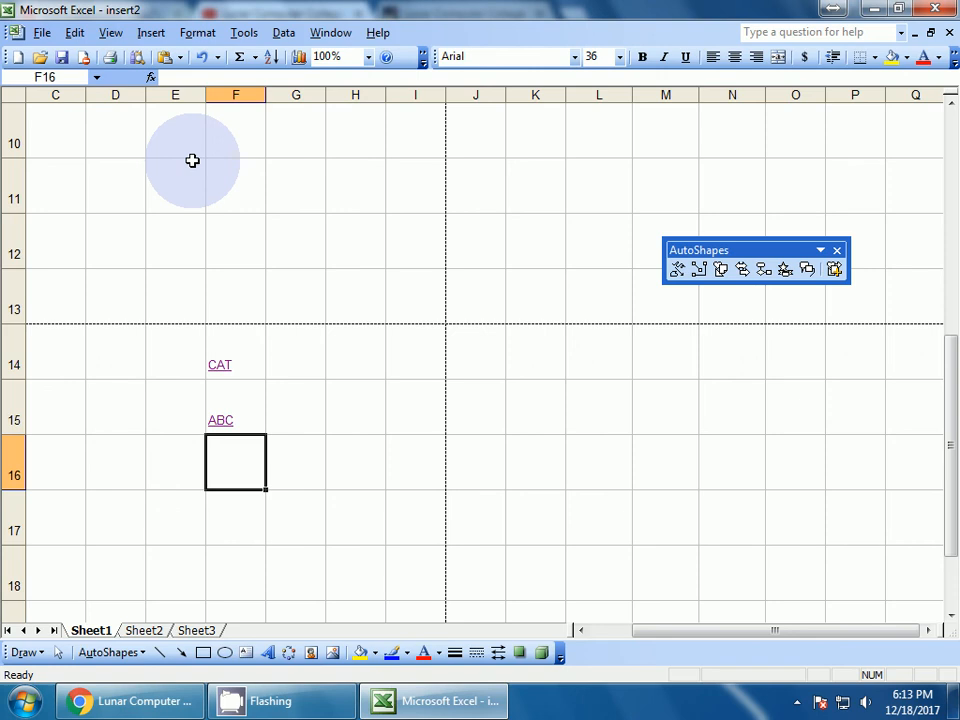
click(195, 38)
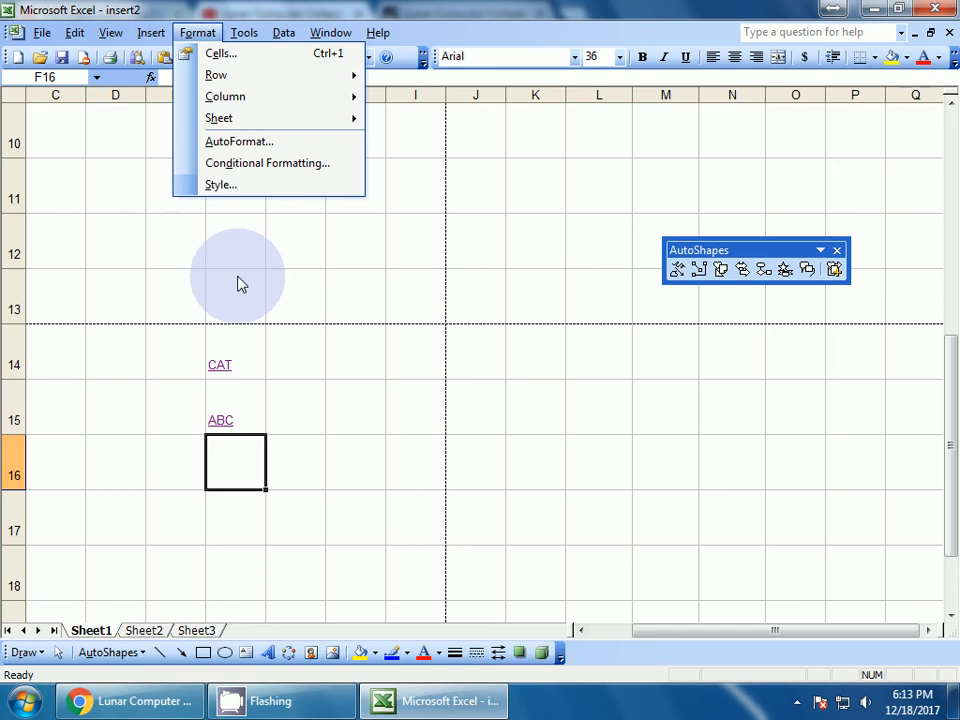
click(315, 555)
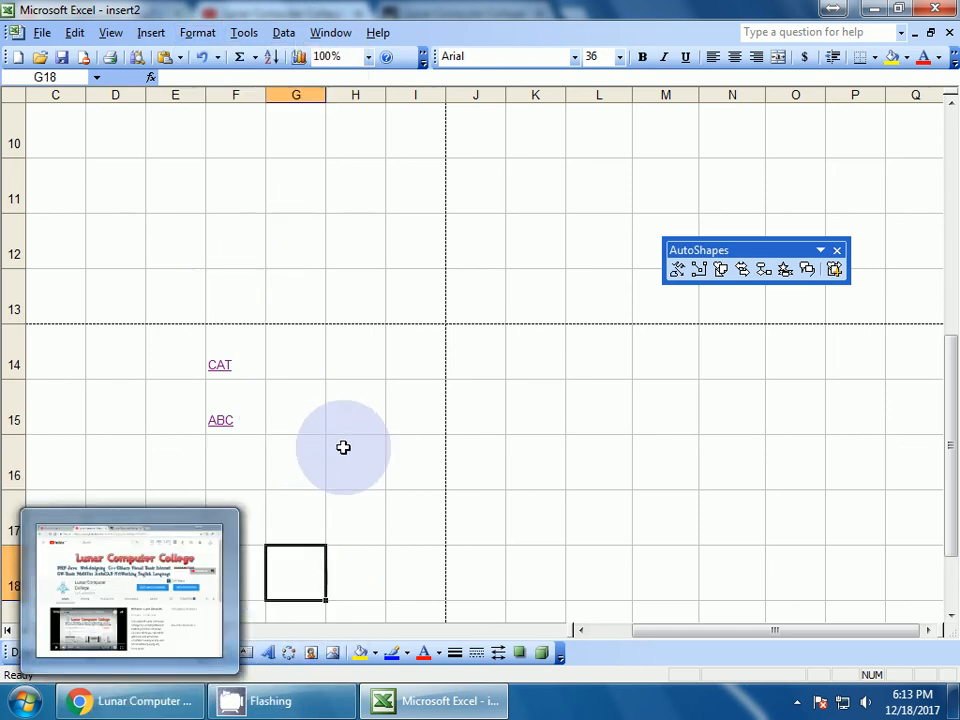
click(336, 461)
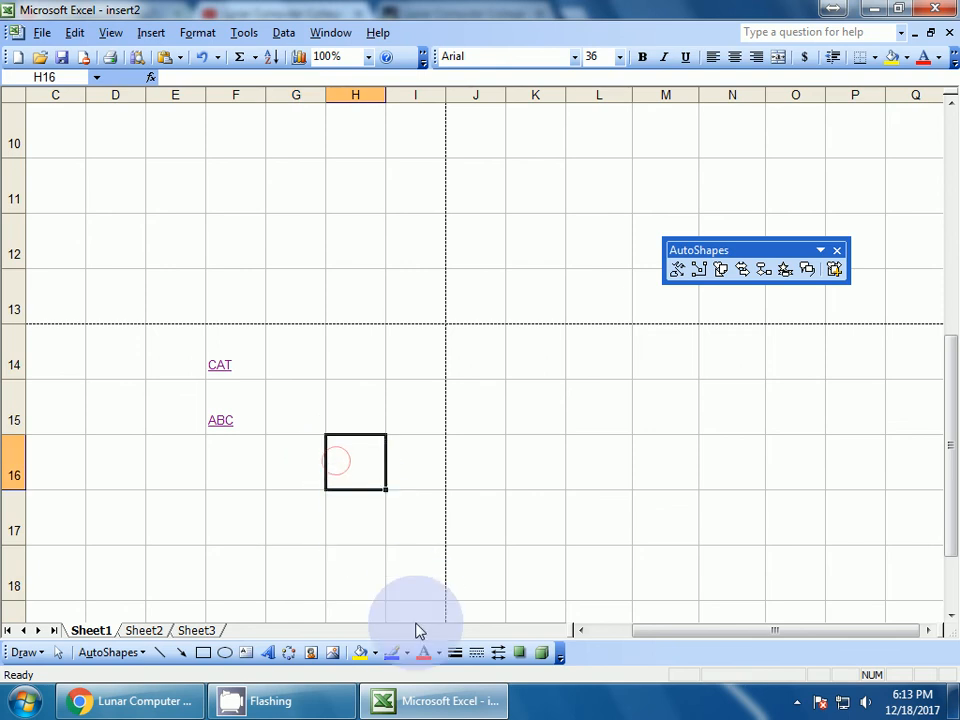
- Switch to Chrome and show the home page of the Lunar Computer College YouTube channel
click(155, 706)
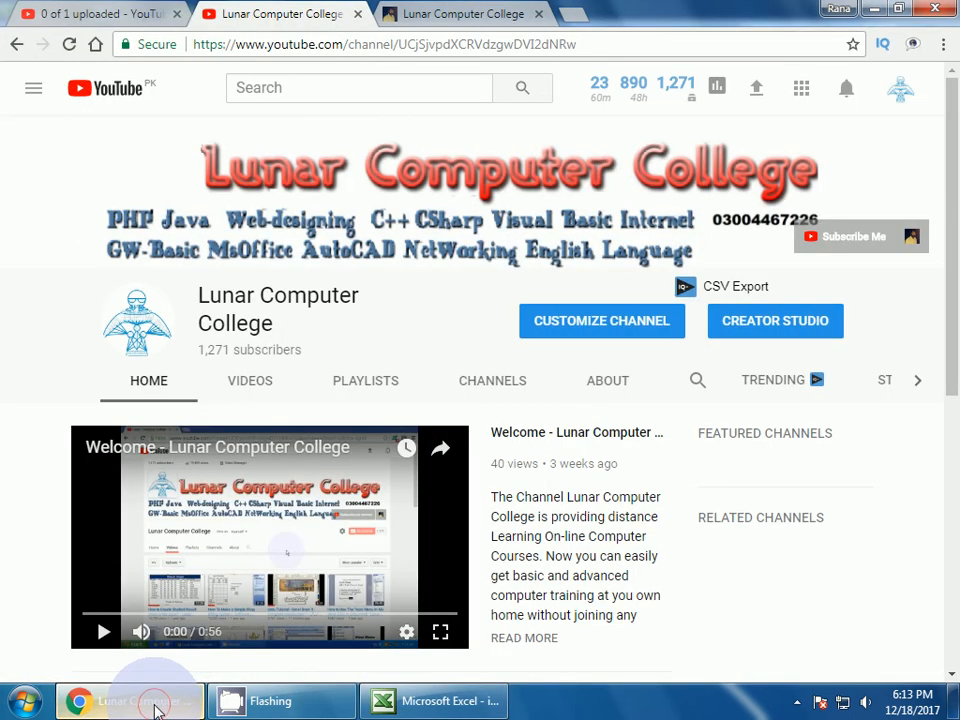